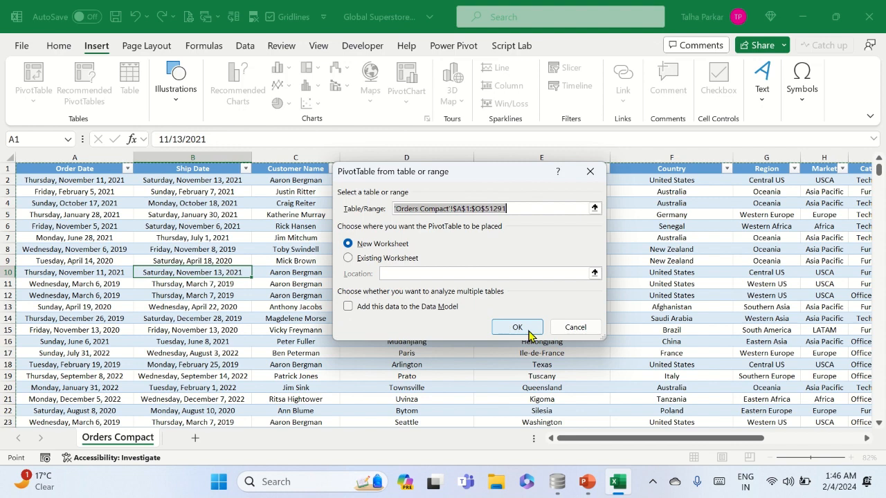
# Create a PivotTable from the orders data on a new worksheet, with Market as rows and Sales as summed values
pyautogui.click(526, 330)
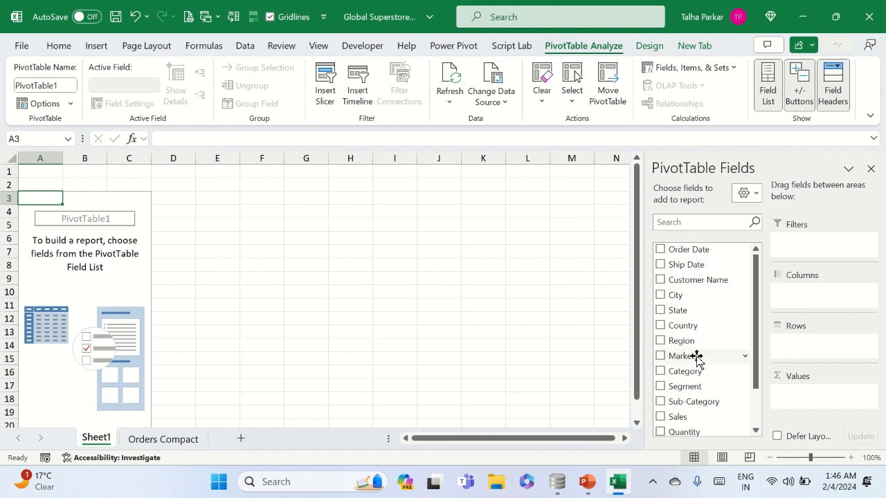
pyautogui.moveTo(694, 356); pyautogui.dragTo(821, 346)
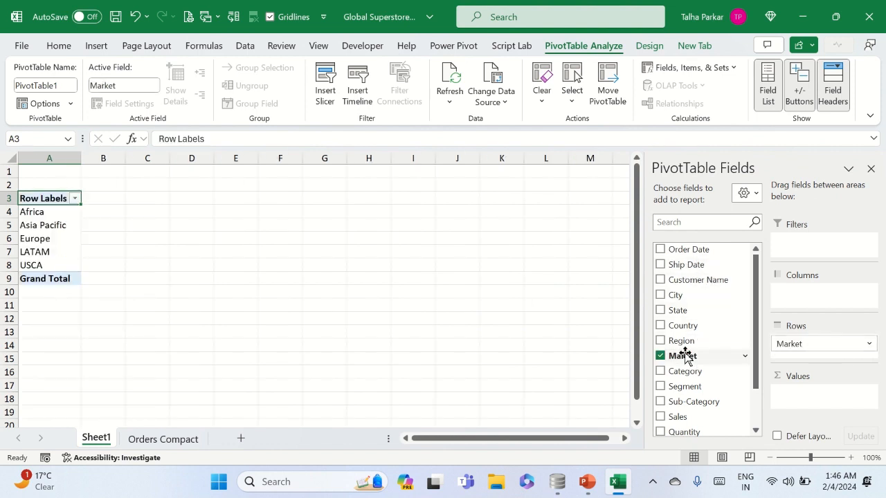
pyautogui.scroll(-2, 685, 355)
pyautogui.moveTo(687, 365); pyautogui.dragTo(798, 408)
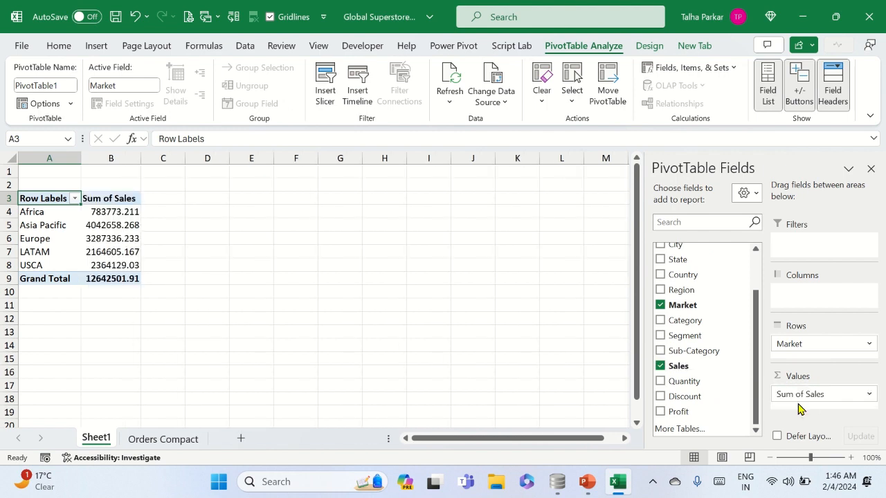
# Examine the PivotTable's market labels and their sum of sales values at a larger magnification
pyautogui.click(111, 212)
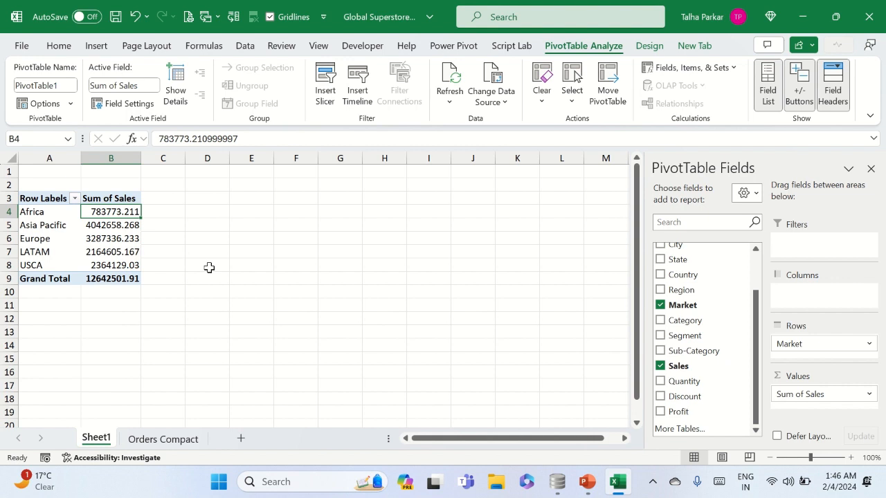
pyautogui.press('Left')
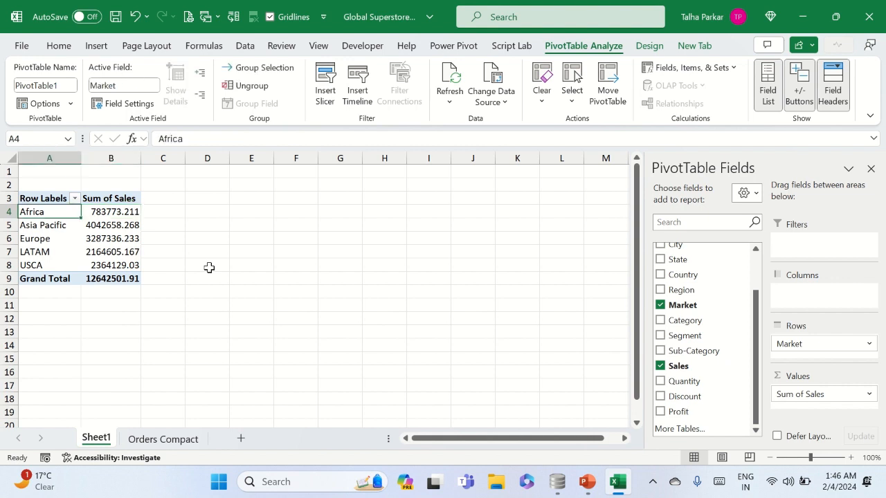
pyautogui.hotkey('shift', 'Down')
pyautogui.hotkey('shift', 'Down')
pyautogui.hotkey('shift', 'Down')
pyautogui.hotkey('shift', 'Down')
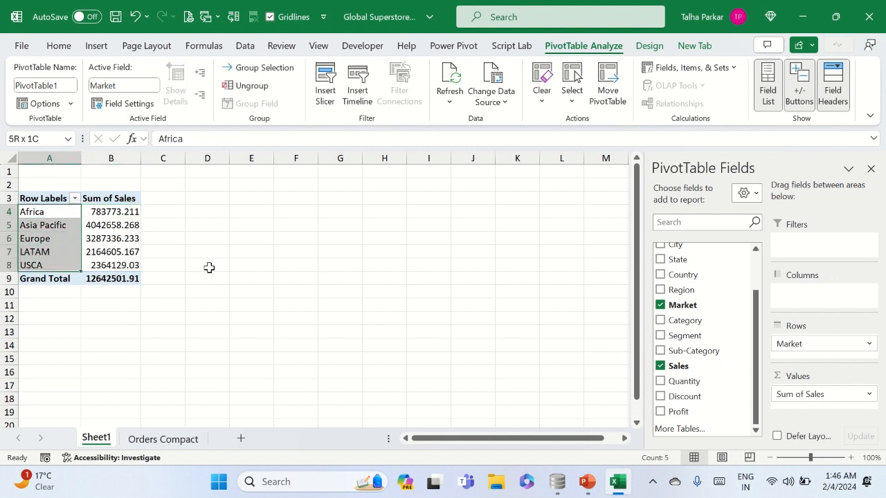
pyautogui.press('Right')
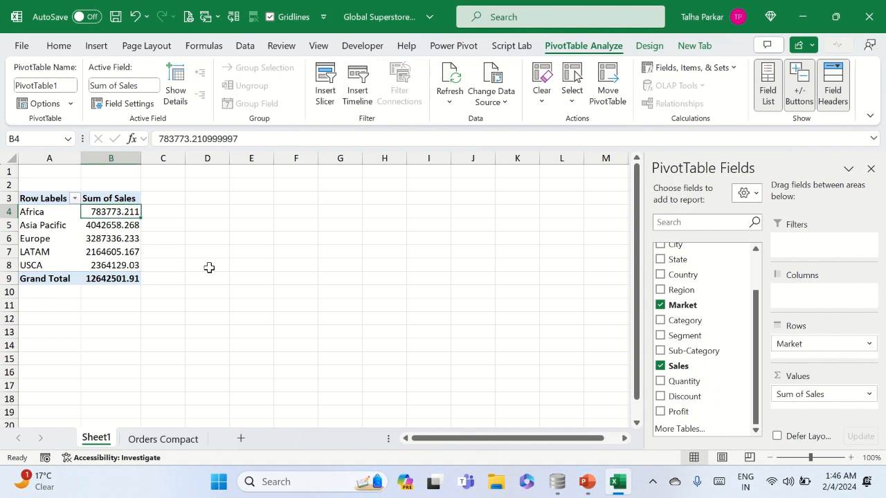
pyautogui.hotkey('shift', 'Down')
pyautogui.hotkey('shift', 'Down')
pyautogui.hotkey('shift', 'Down')
pyautogui.keyDown('ctrl'); pyautogui.scroll(5, 209, 267); pyautogui.keyUp('ctrl')
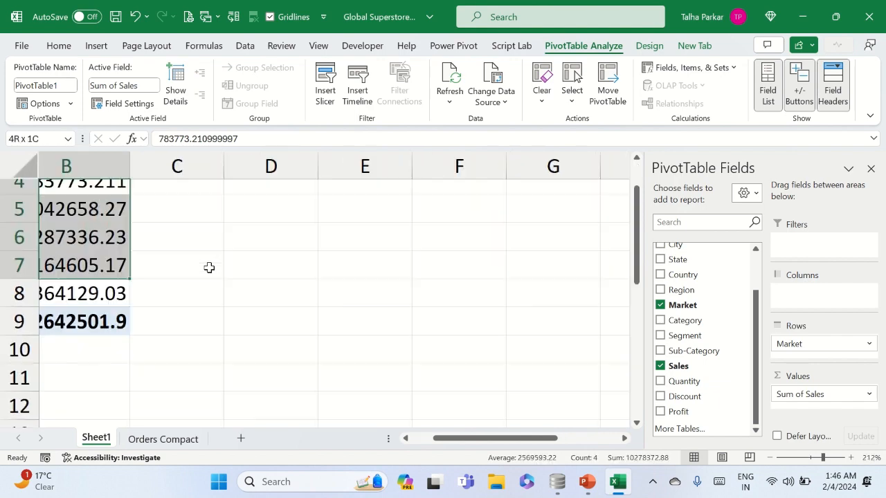
pyautogui.hscroll(-3, 209, 267)
pyautogui.scroll(2, 209, 267)
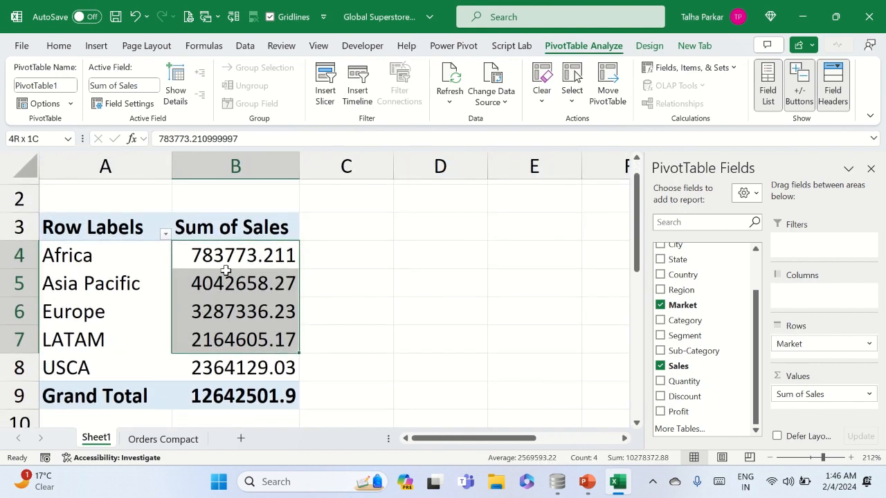
# Enter the title "Total Sales by Market" in cell A2 above the PivotTable
pyautogui.click(114, 208)
pyautogui.write('Total')
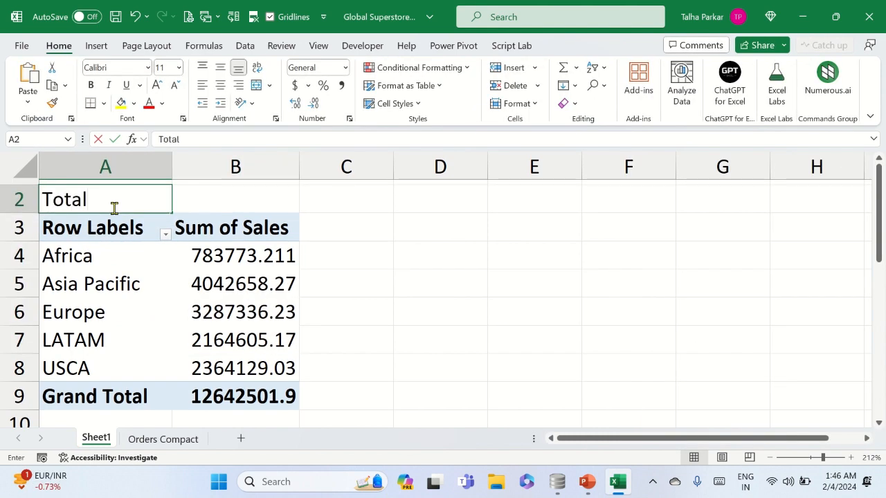
pyautogui.write(' Sales by Mar')
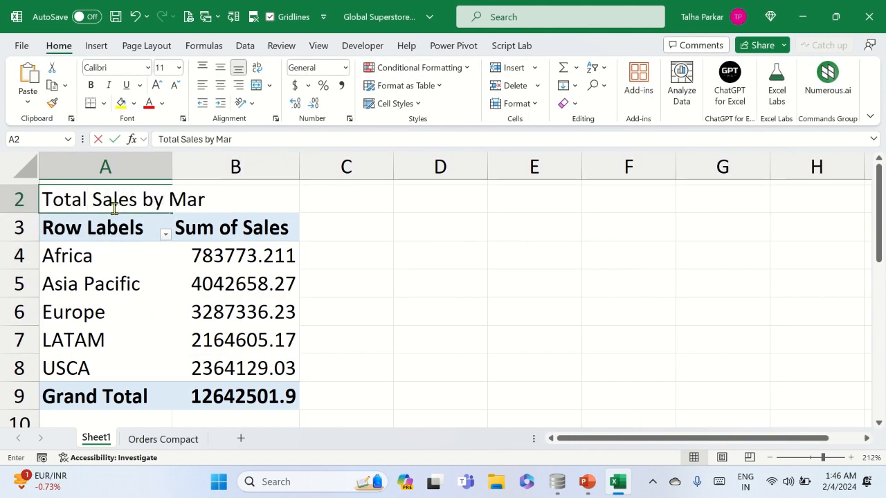
pyautogui.write('ket')
pyautogui.press('Return')
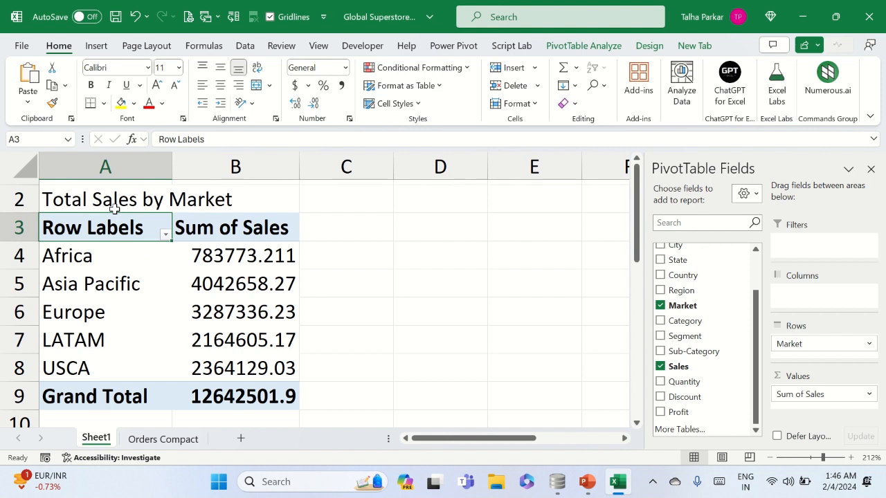
# Shorten the title in cell A2 to "Total Sales" and make it bold
pyautogui.click(115, 208)
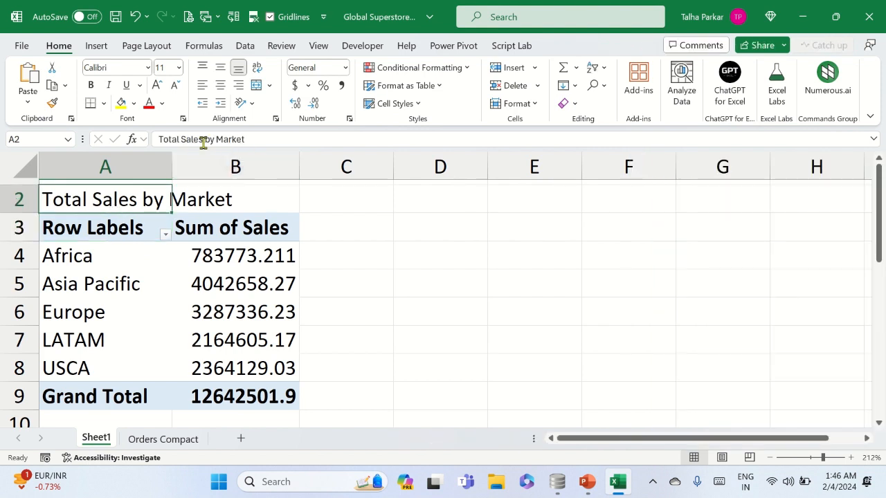
pyautogui.moveTo(199, 143); pyautogui.dragTo(249, 142)
pyautogui.press('BackSpace')
pyautogui.press('Return')
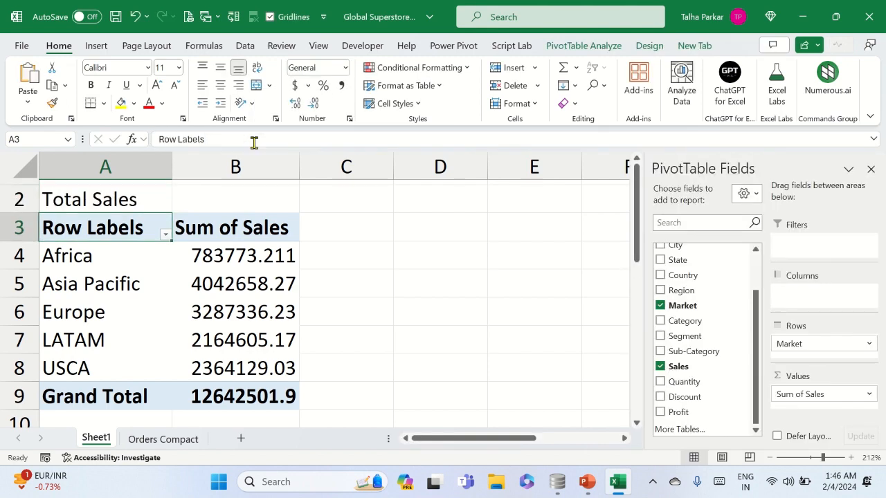
pyautogui.press('Up')
pyautogui.hotkey('ctrl', 'v')
pyautogui.hotkey('ctrl', 'z')
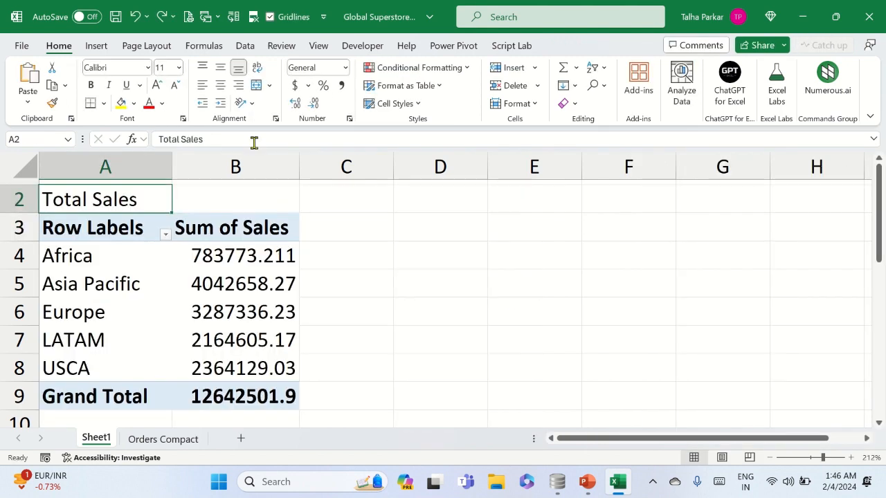
pyautogui.click(280, 275)
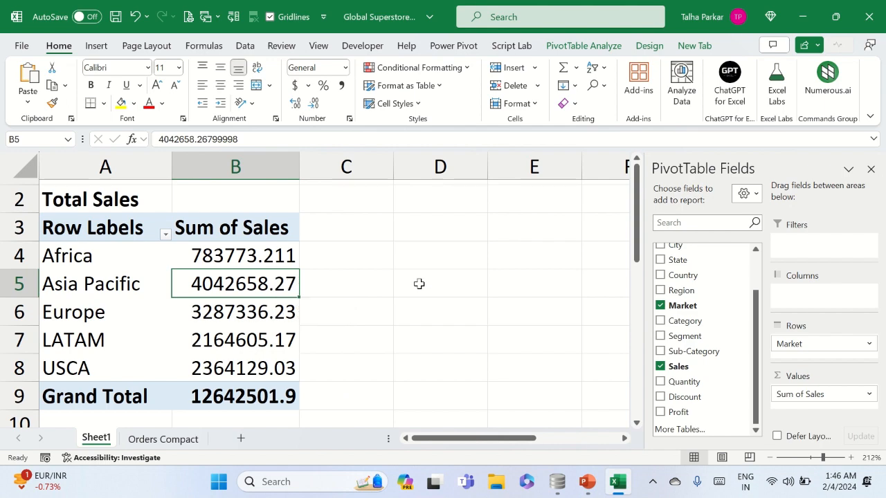
# Save the workbook and switch to the Global_Superstore_Orders database in DB Browser for SQLite
pyautogui.hotkey('ctrl', 's')
pyautogui.hotkey('alt', 'Tab')
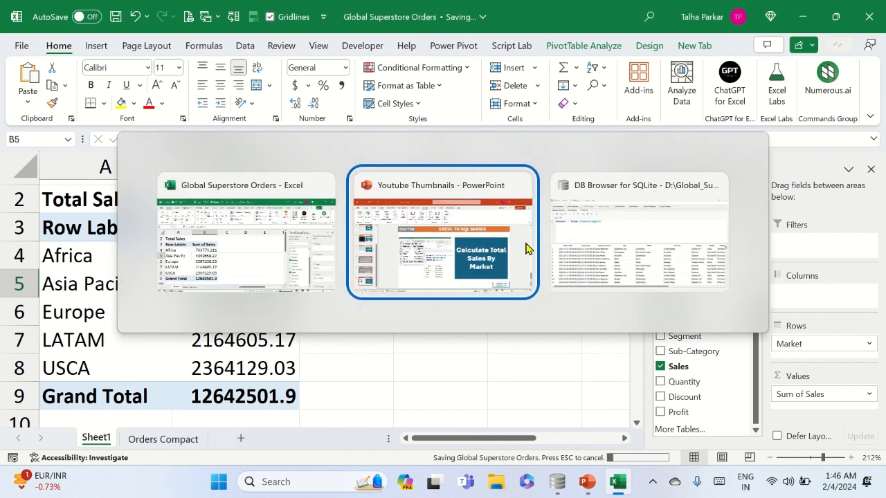
pyautogui.hotkey('alt', 'Tab')
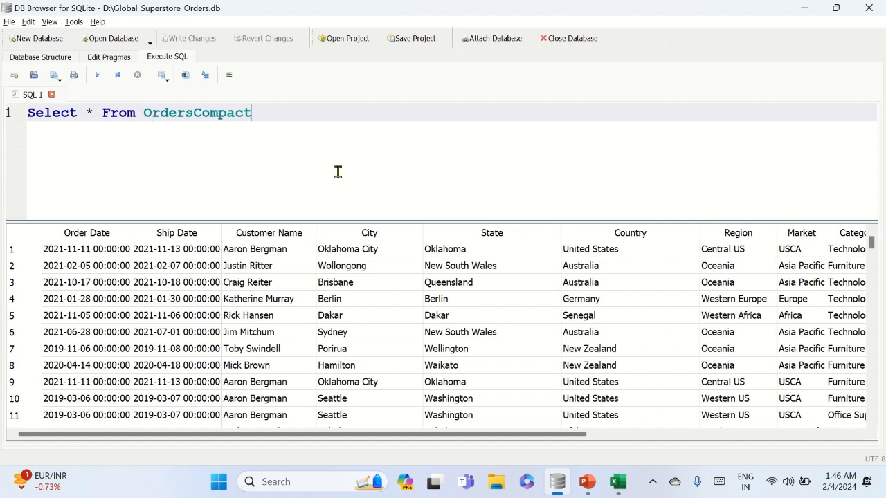
# End the existing OrdersCompact query with a semicolon and leave empty lines below it for another query
pyautogui.write(';')
pyautogui.press('BackSpace')
pyautogui.press('Return')
pyautogui.press('Return')
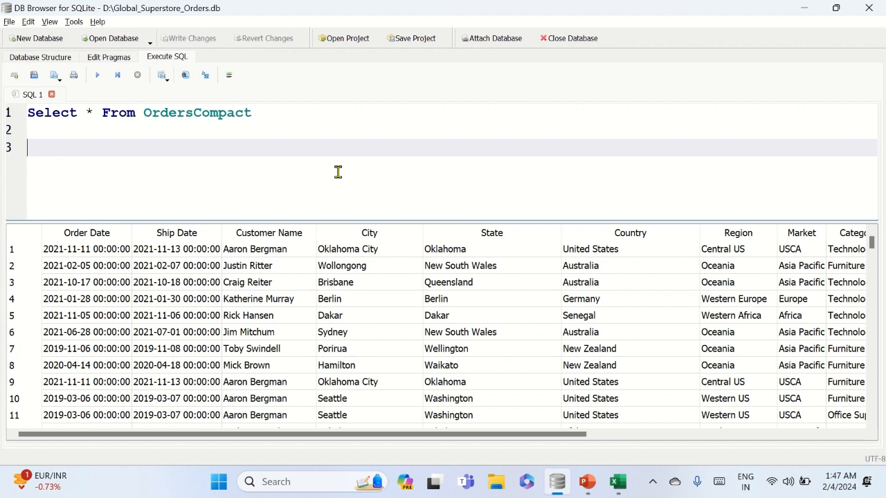
pyautogui.press('Left')
pyautogui.press('Right')
pyautogui.press('Left')
pyautogui.press('Left')
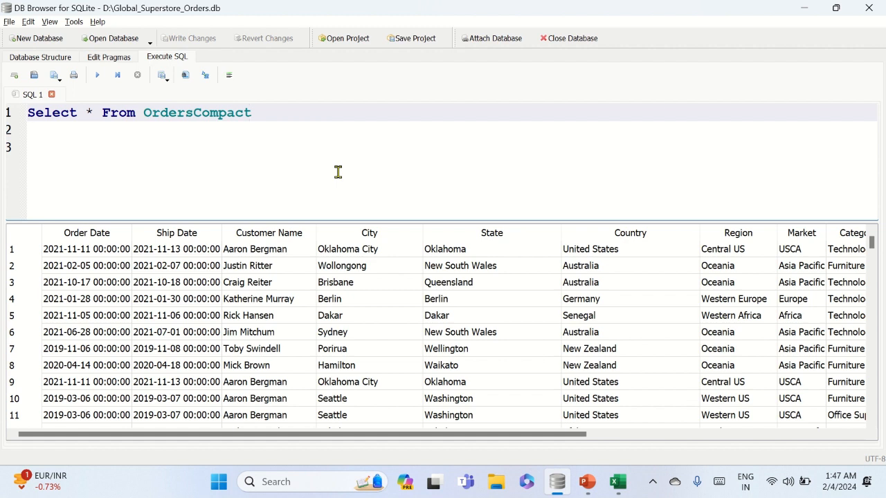
pyautogui.write(';')
pyautogui.press('Return')
pyautogui.press('Return')
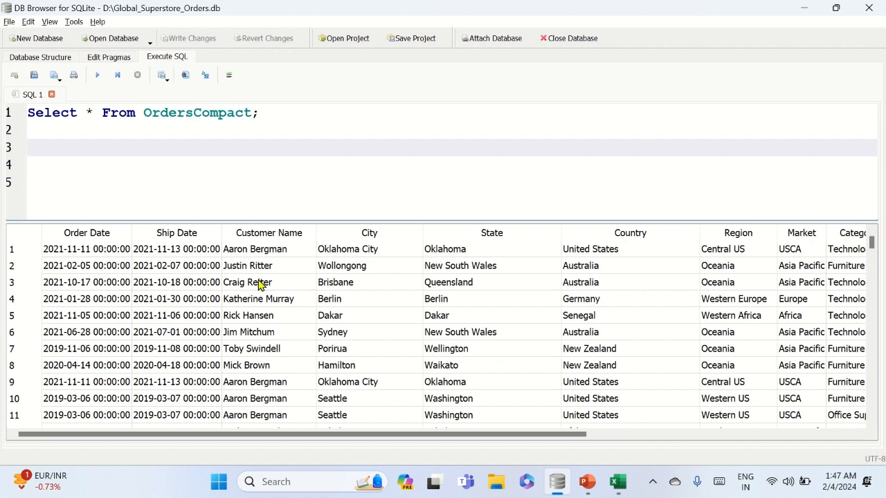
# Review the columns in the query results and start a second query on line 3 with the SELECT keyword
pyautogui.hscroll(5, 223, 353)
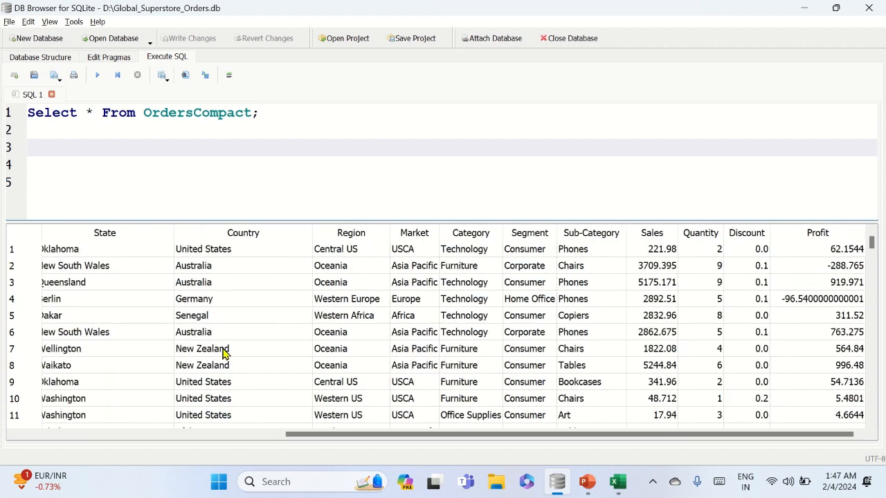
pyautogui.hscroll(-5, 223, 353)
pyautogui.hscroll(5, 222, 353)
pyautogui.hscroll(-5, 222, 353)
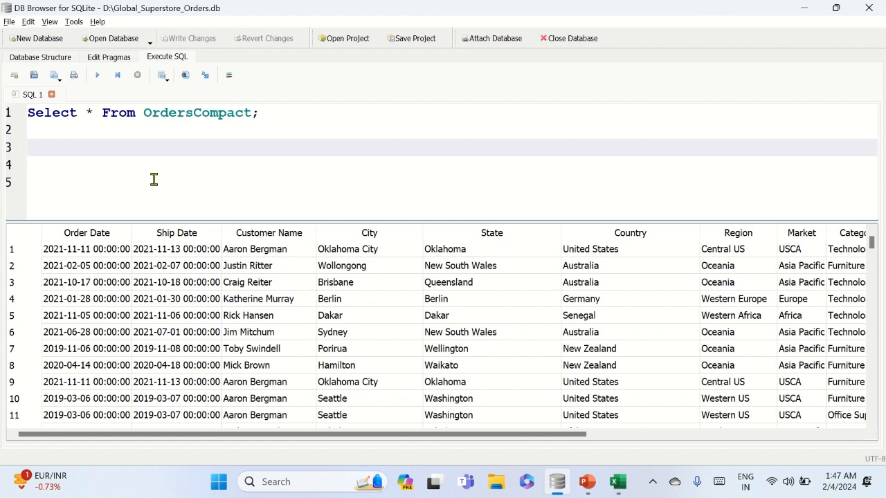
pyautogui.write('Selec')
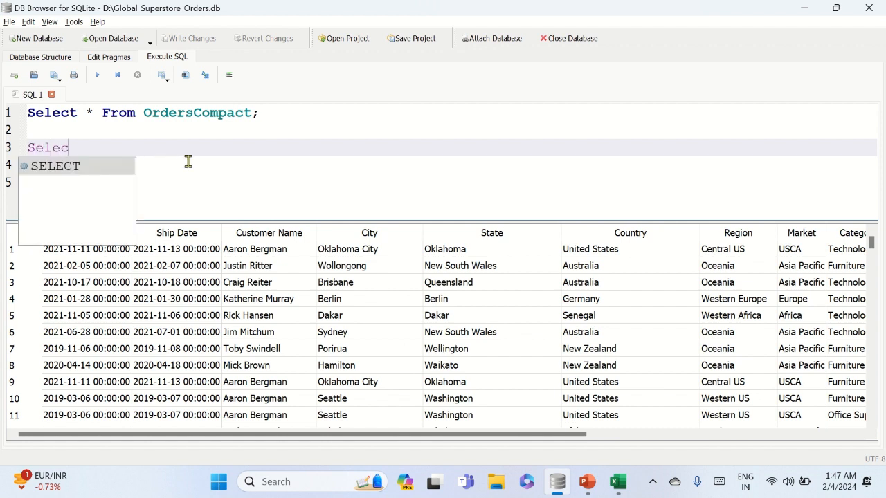
pyautogui.press('Return')
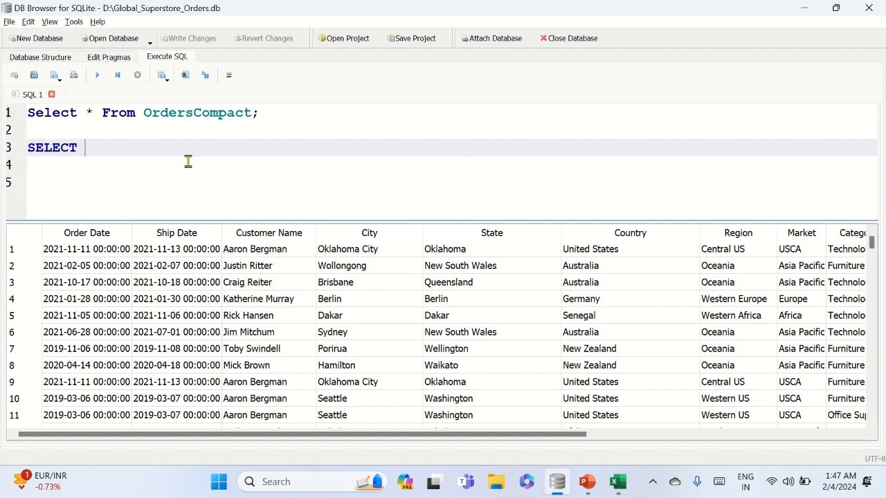
# Locate the Sales and Market columns in the results and add Market followed by a comma after SELECT
pyautogui.hscroll(5, 324, 332)
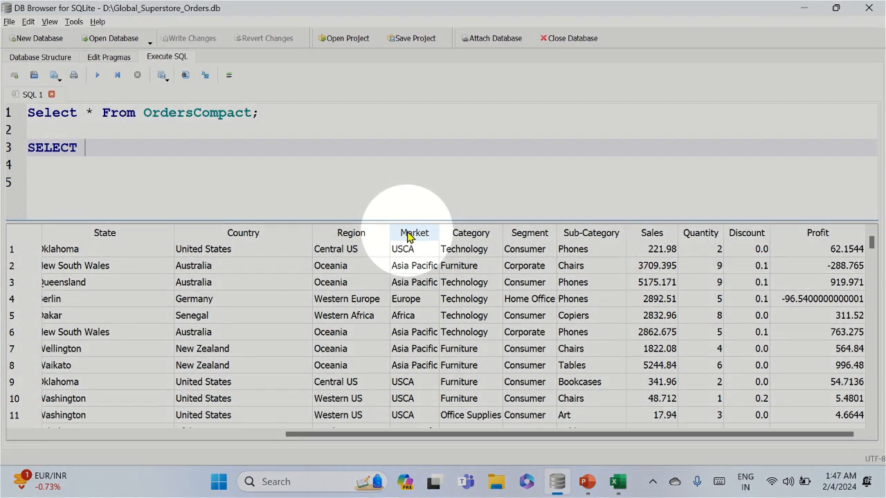
pyautogui.click(659, 240)
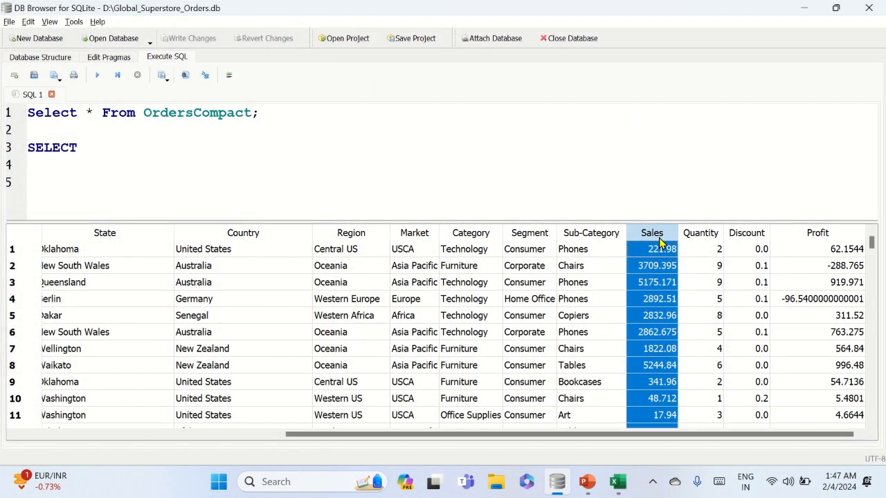
pyautogui.click(417, 239)
pyautogui.click(205, 172)
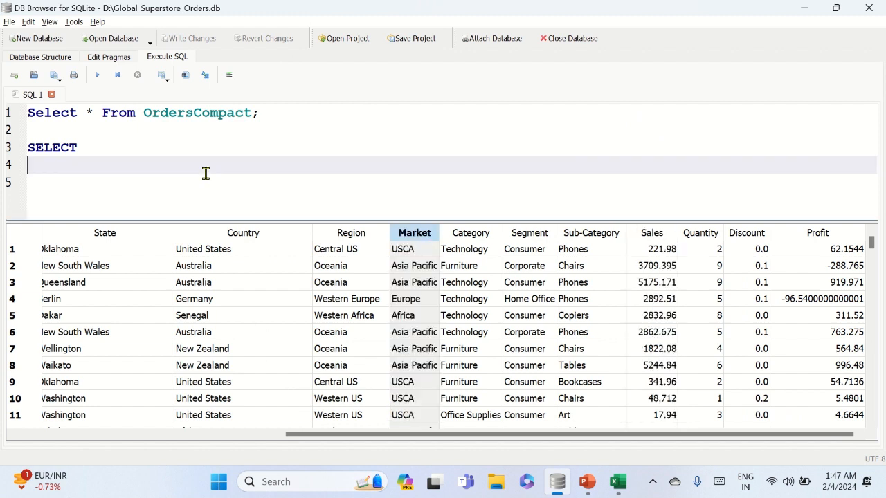
pyautogui.click(166, 154)
pyautogui.write('mar')
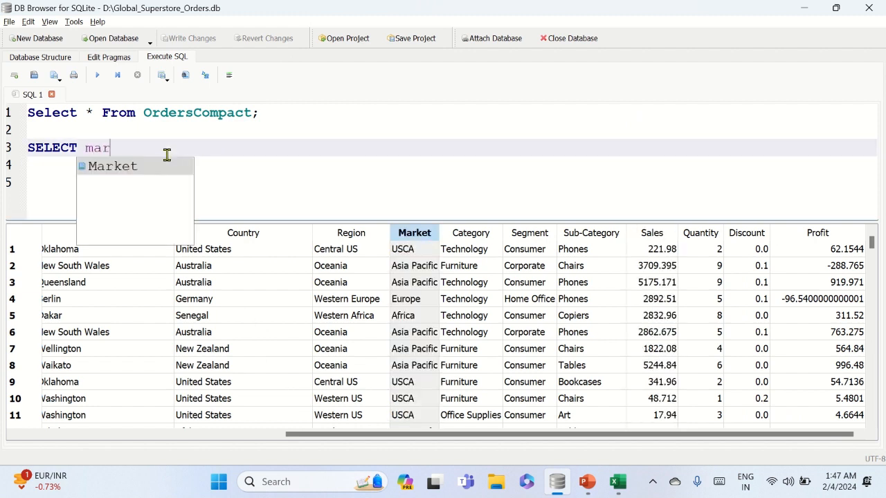
pyautogui.press('Return')
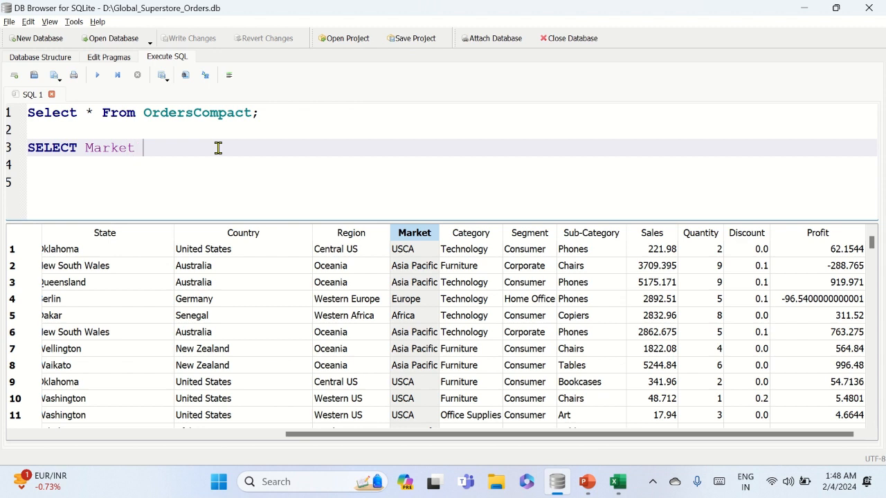
pyautogui.press('BackSpace')
pyautogui.write(',')
# Switch to Excel and add a new blank worksheet to the workbook
pyautogui.hotkey('alt', 'Tab')
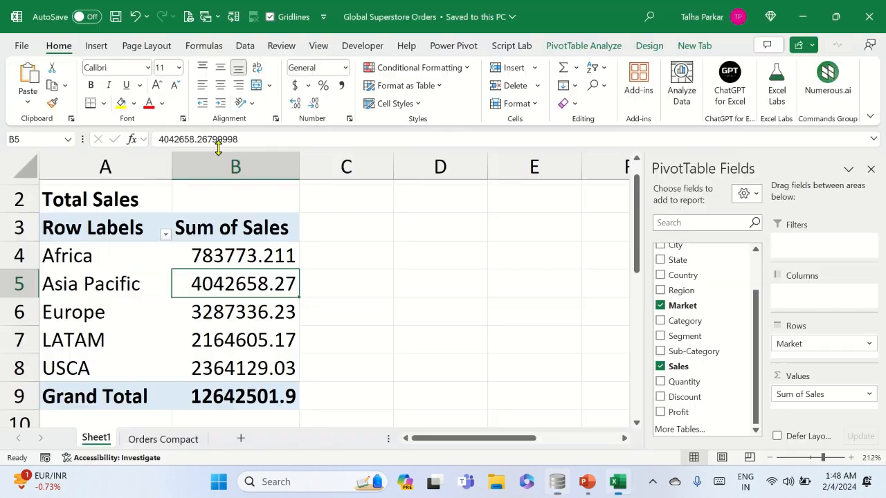
pyautogui.click(240, 439)
pyautogui.moveTo(180, 213); pyautogui.dragTo(201, 173)
pyautogui.scroll(9, 107, 220)
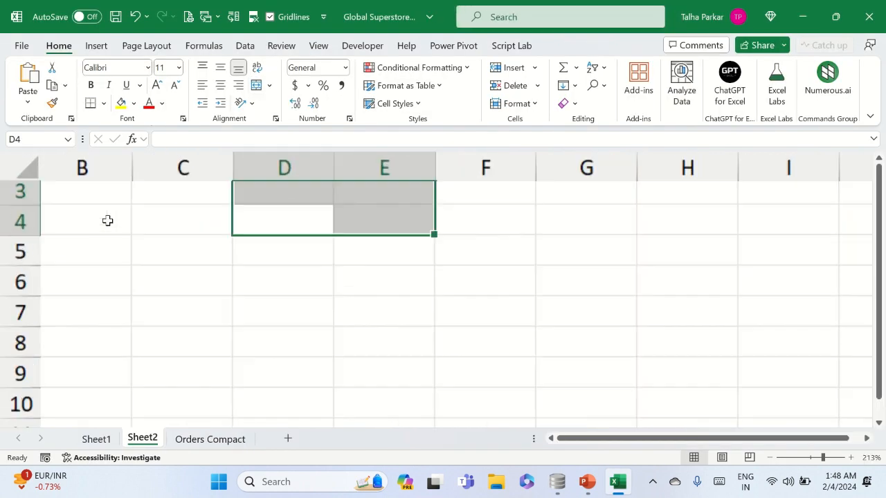
# Enter the formula =1,1 in cell C2 and accept the proposed correction to =11
pyautogui.click(177, 201)
pyautogui.click(195, 221)
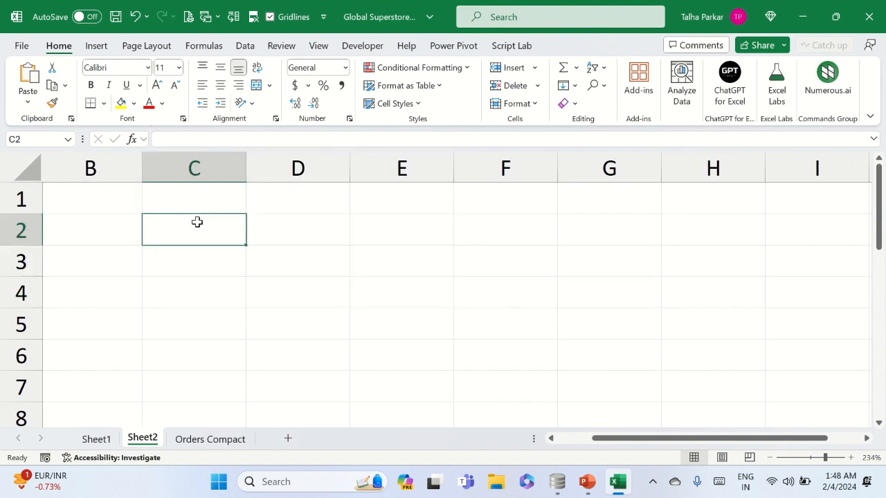
pyautogui.write('=1,1')
pyautogui.press('Return')
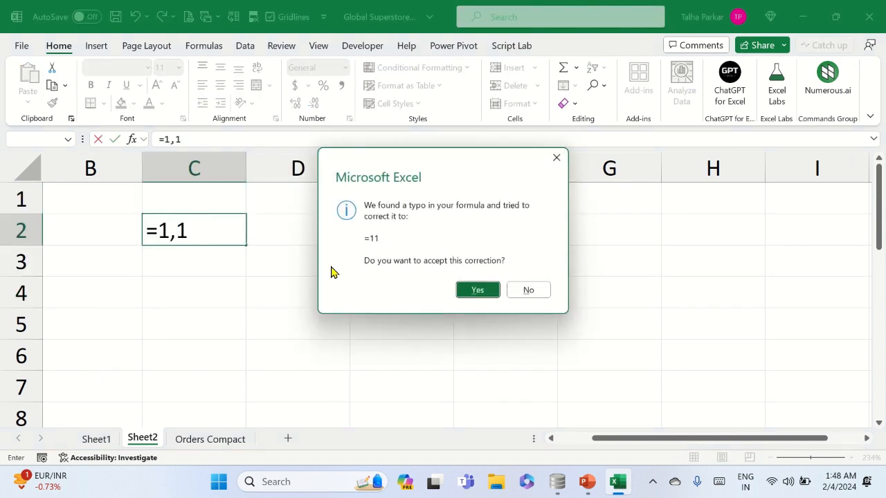
pyautogui.press('Return')
pyautogui.press('Up')
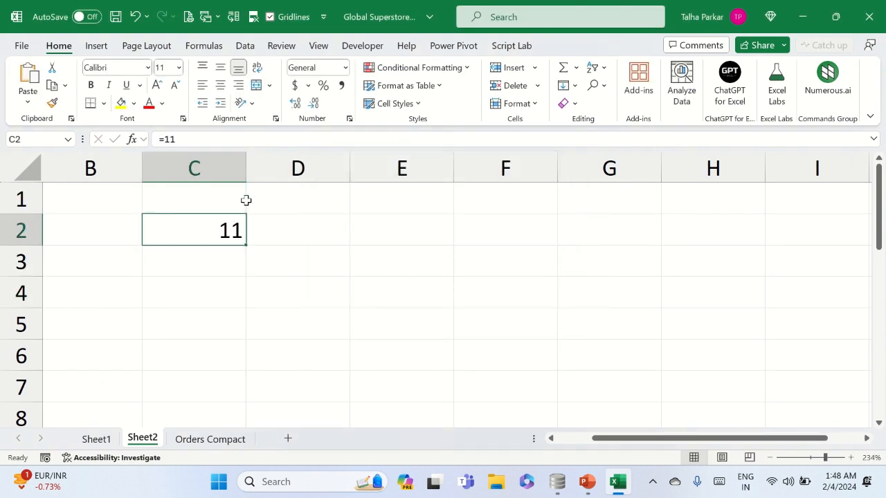
# Replace the formula in cell C2 with the horizontal array ={1,1}
pyautogui.click(202, 138)
pyautogui.press('BackSpace')
pyautogui.write(';1')
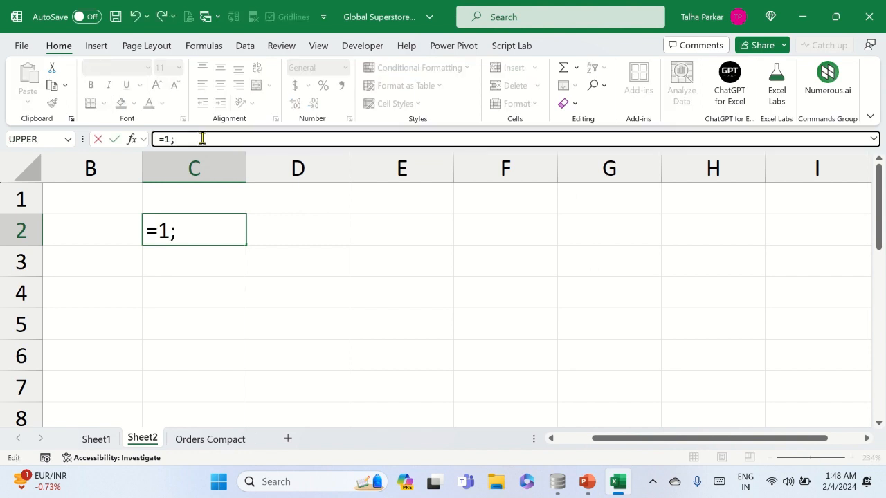
pyautogui.press('BackSpace')
pyautogui.press('BackSpace')
pyautogui.press('BackSpace')
pyautogui.write('{1,1}')
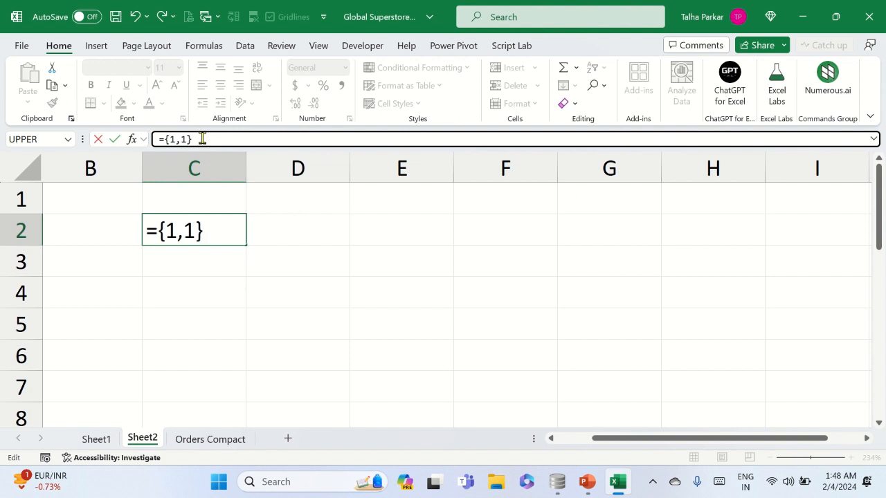
pyautogui.hotkey('ctrl', 'Return')
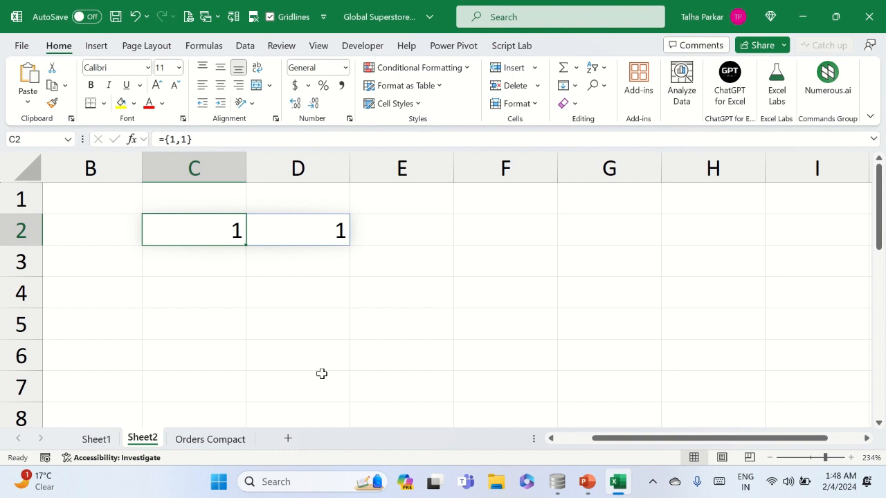
# Change the array separator in cell C2 to a semicolon so the formula reads ={1;1}
pyautogui.press('F2')
pyautogui.press('Left')
pyautogui.press('Left')
pyautogui.press('BackSpace')
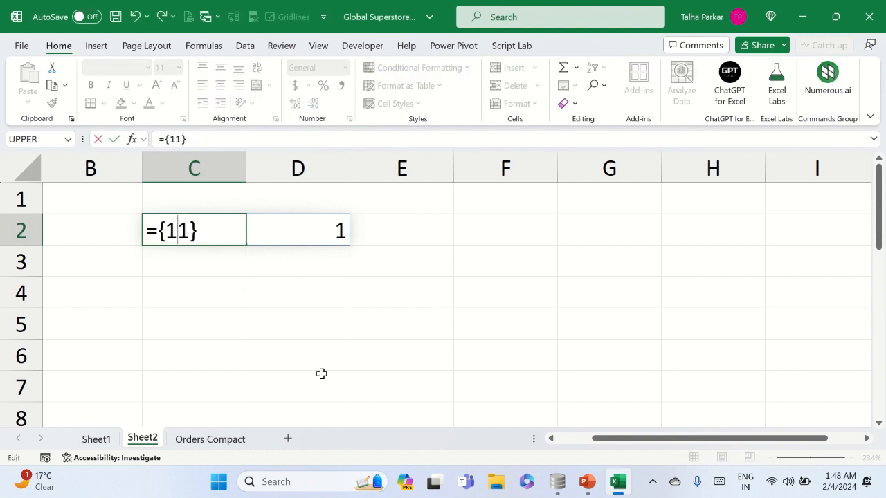
pyautogui.write(';')
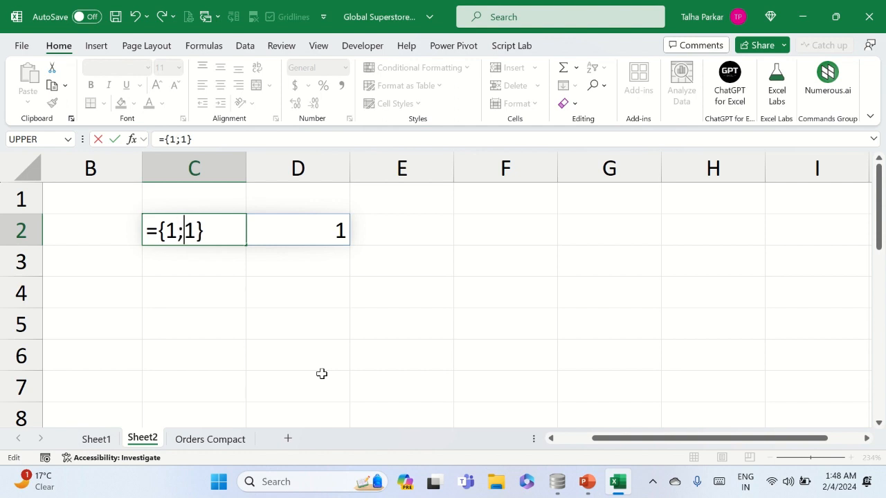
pyautogui.press('Return')
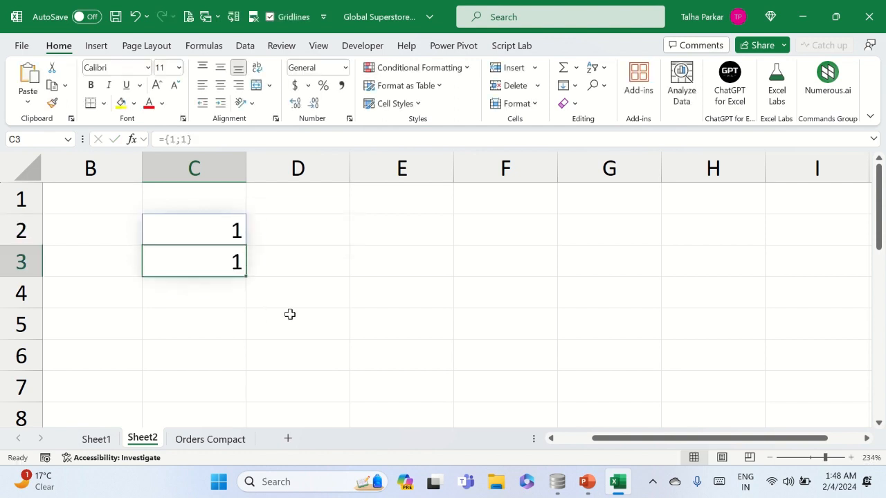
pyautogui.press('Up')
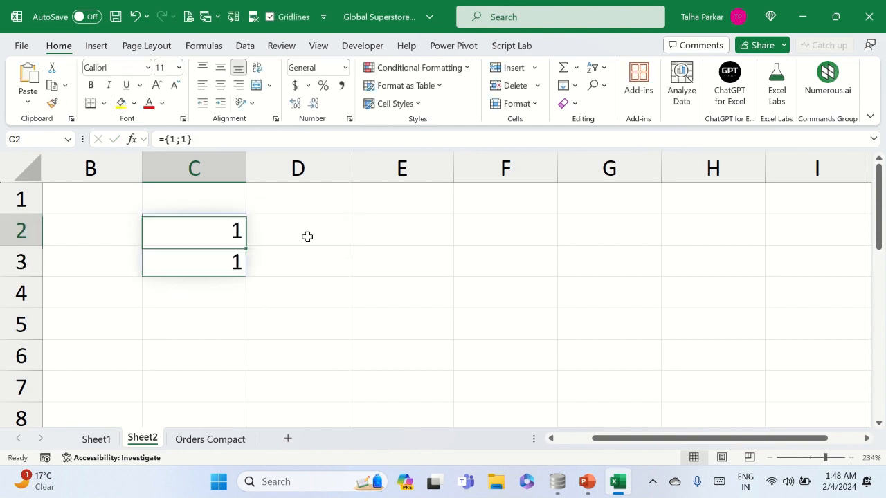
# Delete the Sheet2 worksheet from the workbook and confirm the deletion
pyautogui.rightClick(152, 441)
pyautogui.click(210, 239)
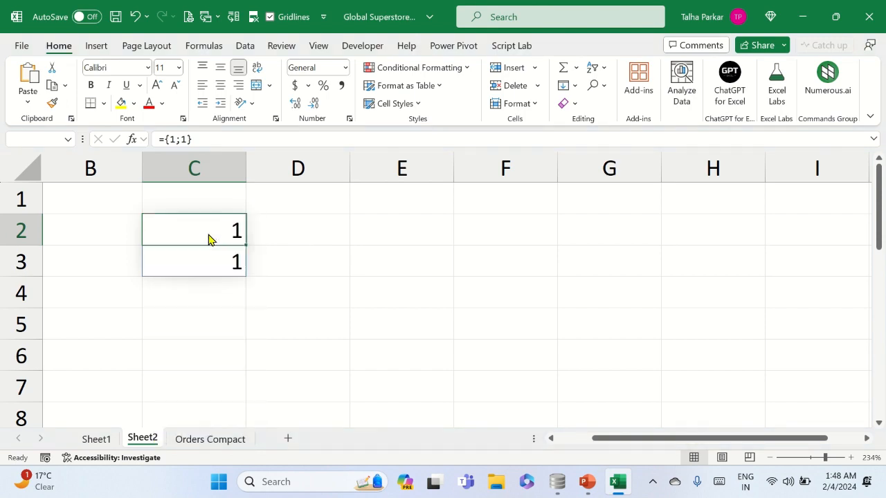
pyautogui.click(483, 271)
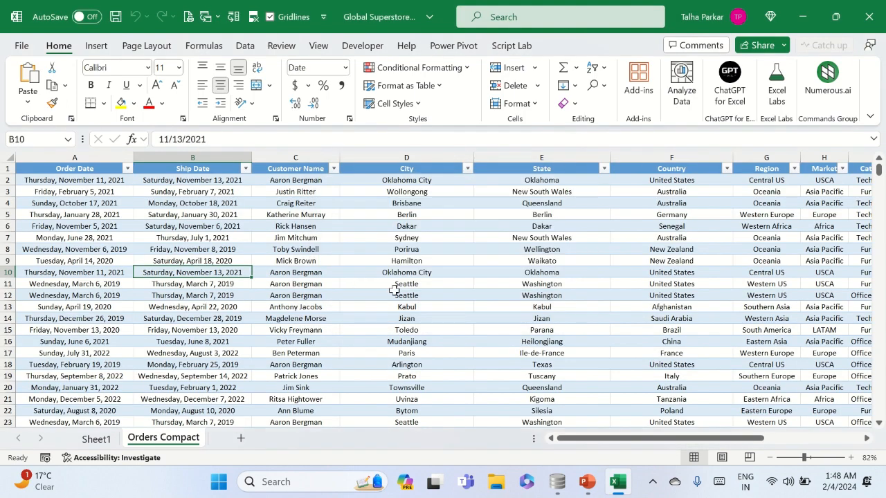
# Switch to DB Browser for SQLite and add Sum(Sales) after Market in the SELECT clause on line 3
pyautogui.hotkey('alt', 'Tab')
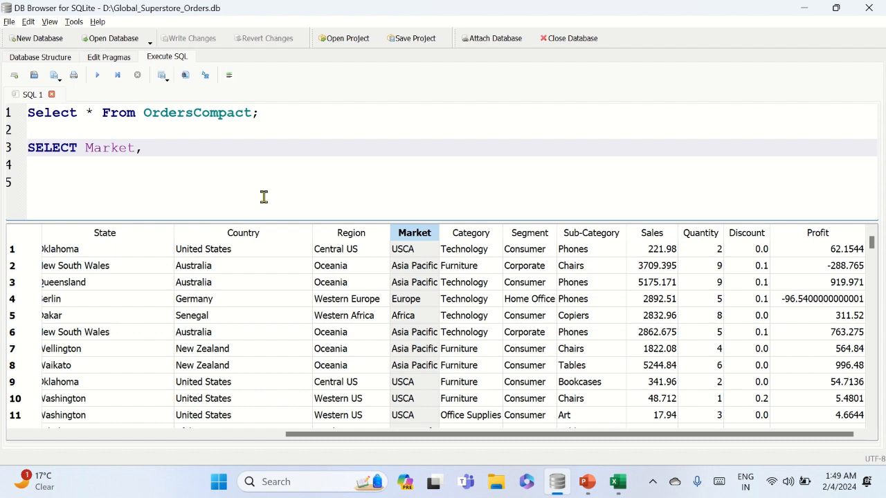
pyautogui.write('Sum(')
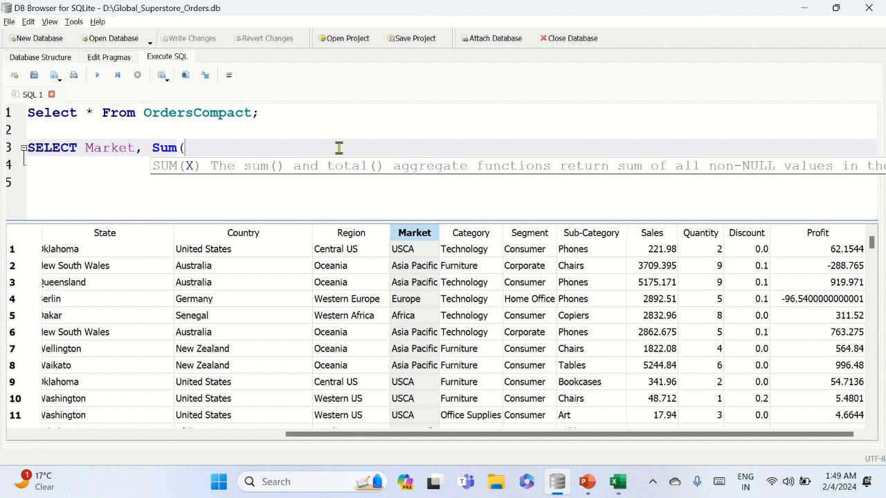
pyautogui.write('Sales)')
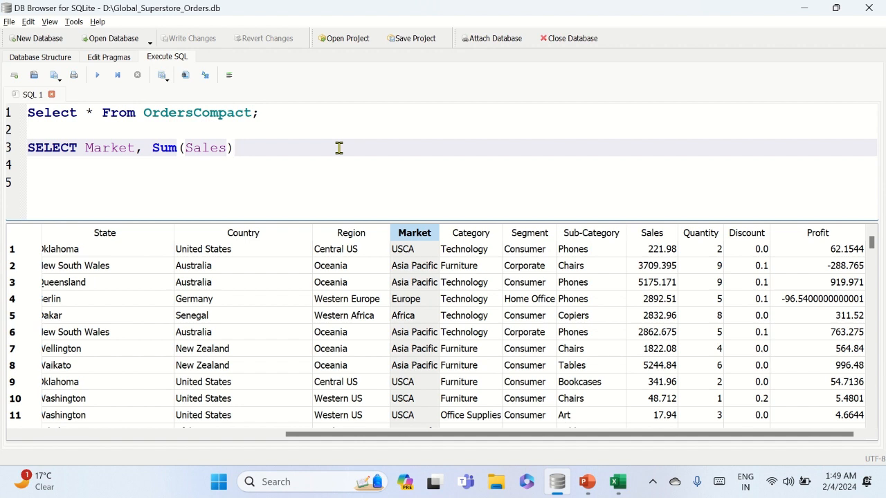
# Add From OrdersCompact on line 4 and run only the second query
pyautogui.press('Return')
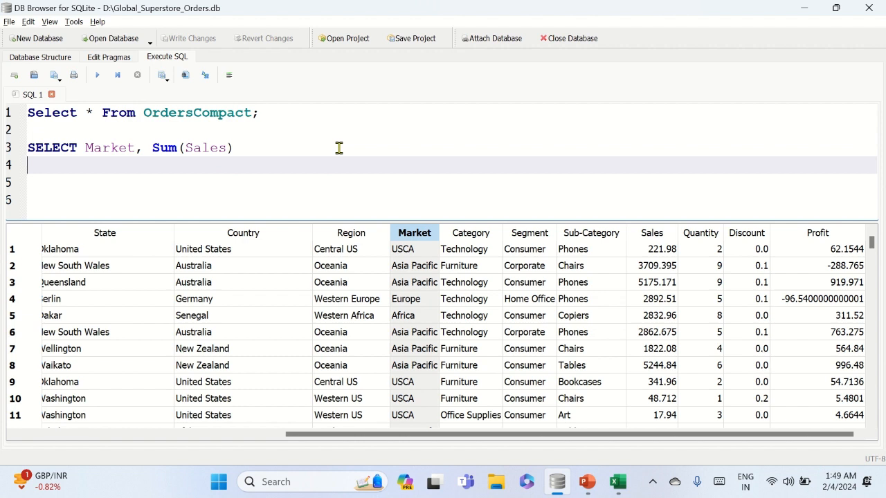
pyautogui.write('From')
pyautogui.write('orde')
pyautogui.press('Return')
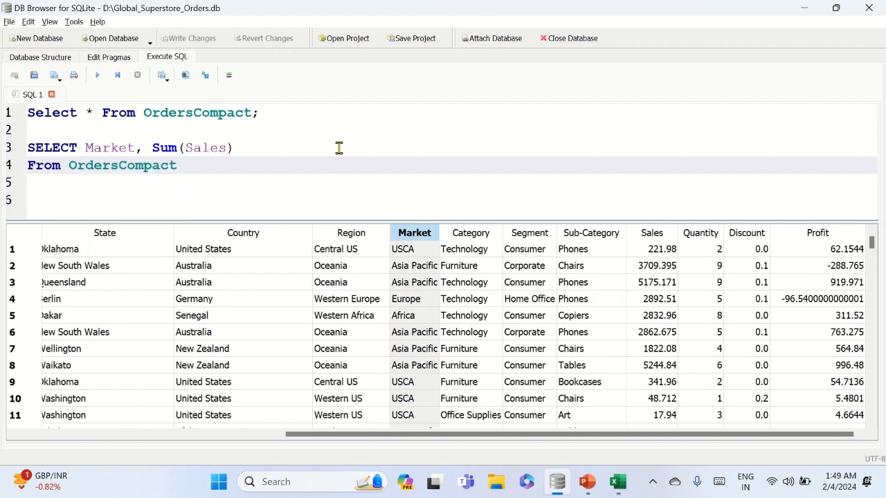
pyautogui.moveTo(181, 166); pyautogui.dragTo(29, 148)
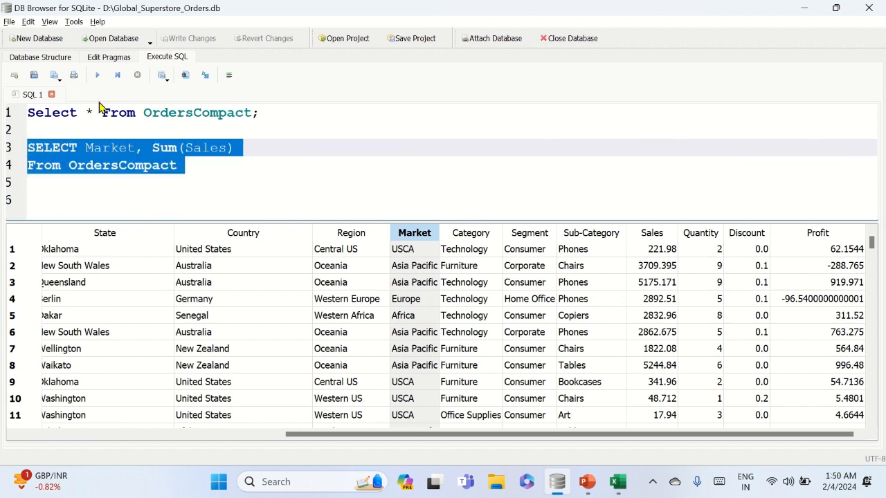
pyautogui.click(97, 75)
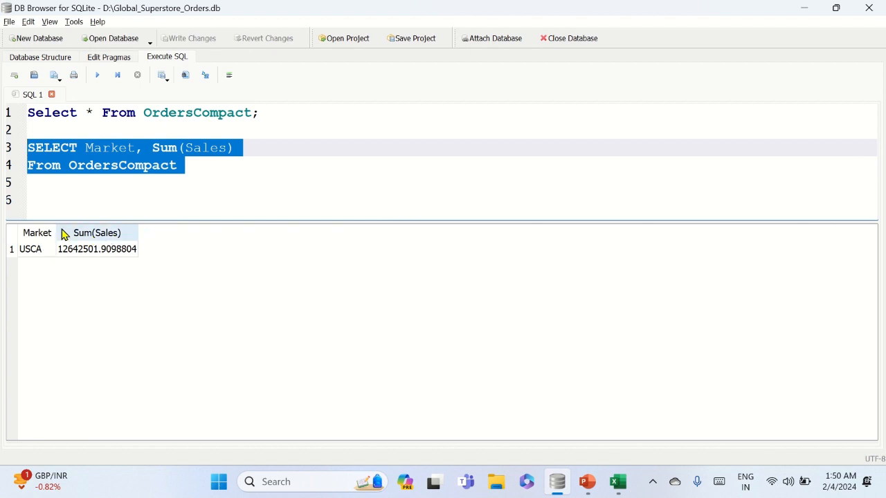
# Add the clause GROUP By Market; on line 5 below the From line
pyautogui.click(197, 166)
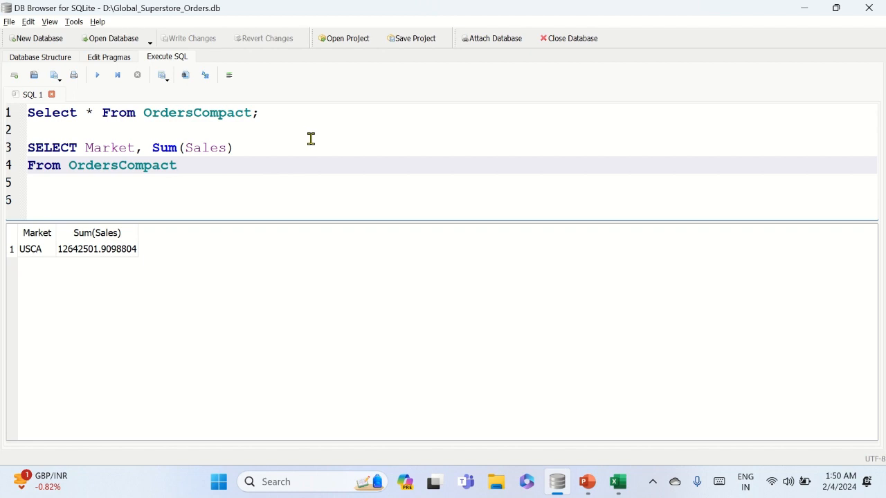
pyautogui.press('Return')
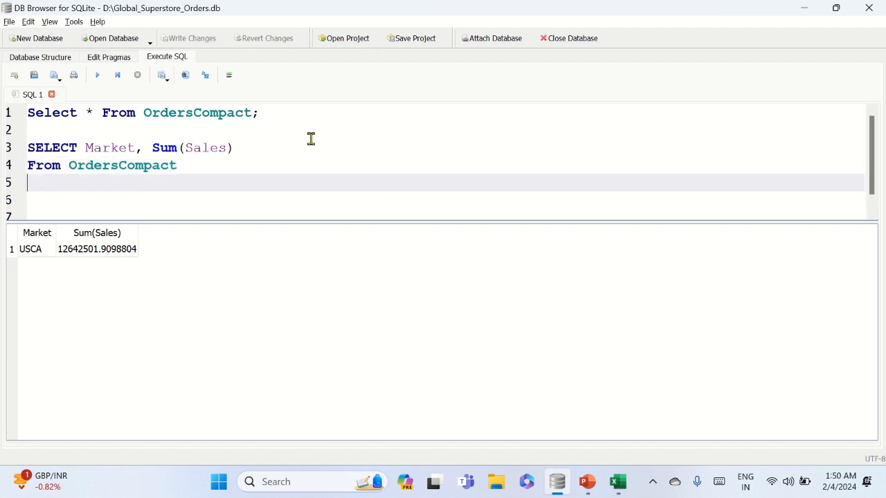
pyautogui.write('grou')
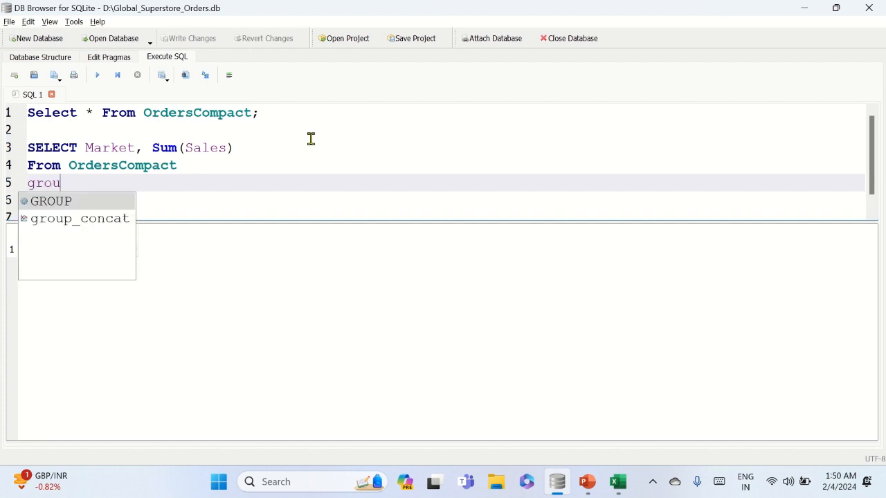
pyautogui.press('Return')
pyautogui.write('By')
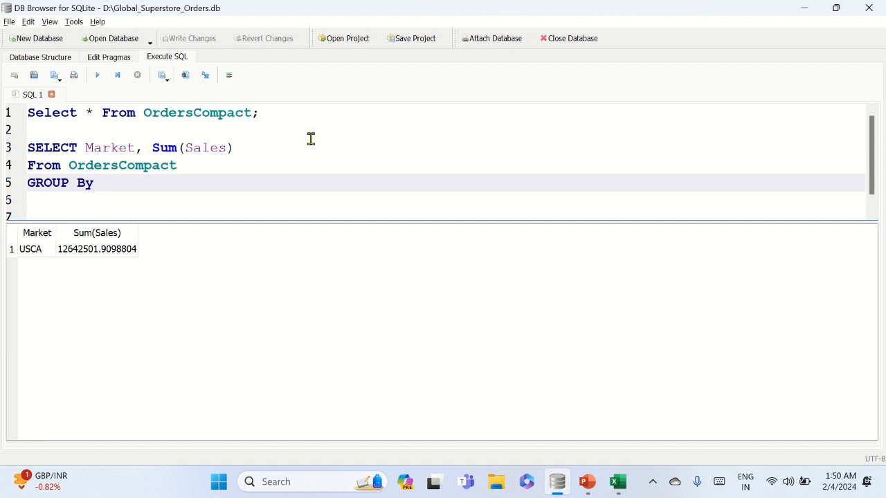
pyautogui.write(' Market')
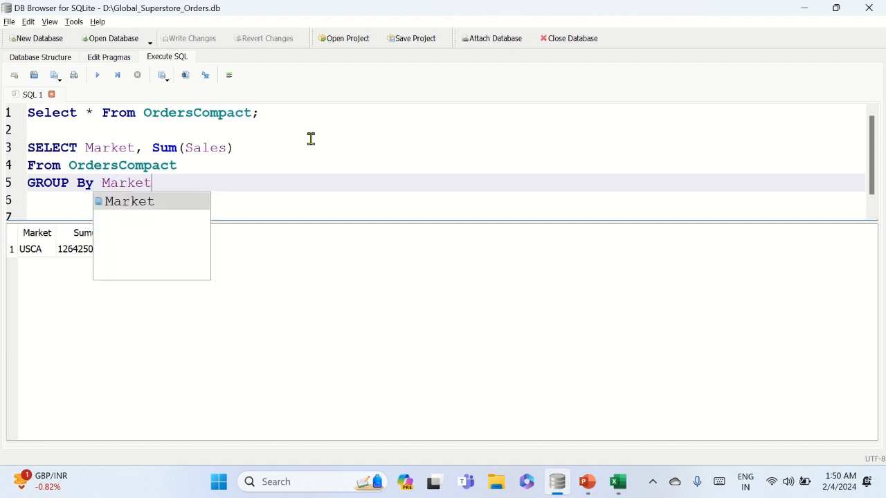
pyautogui.press('Escape')
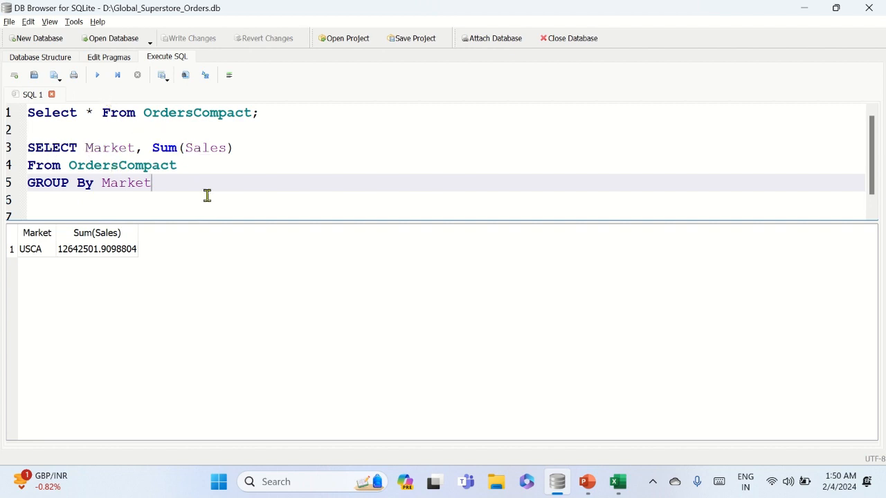
pyautogui.write(';')
# Run only the grouped query on lines 3 to 5
pyautogui.moveTo(178, 184); pyautogui.dragTo(34, 148)
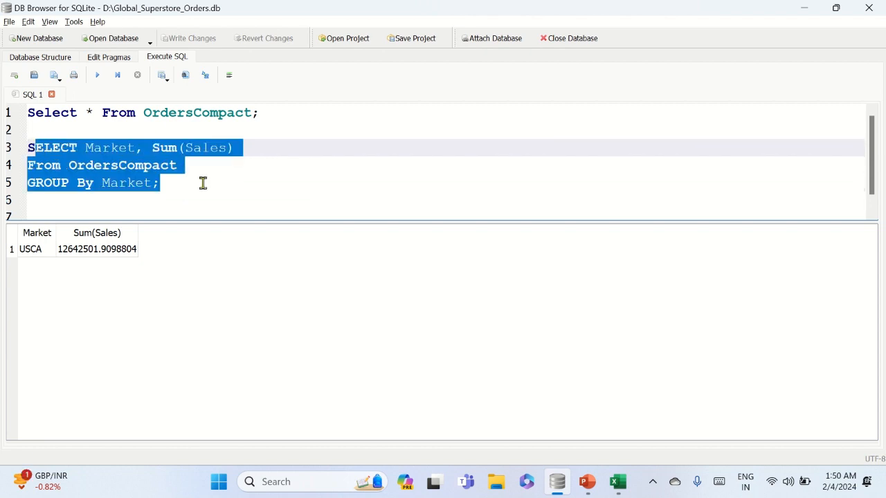
pyautogui.hotkey('shift', 'Left')
pyautogui.hotkey('ctrl', 'Return')
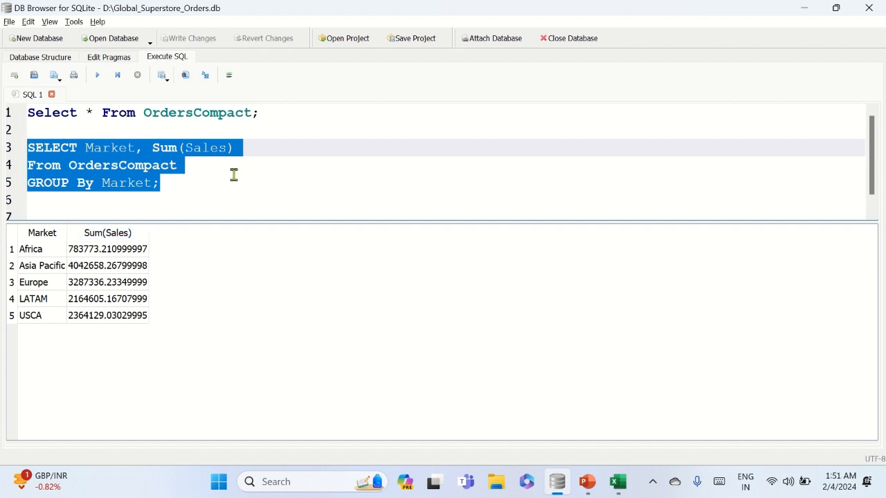
# Give the Sum(Sales) column on line 3 the alias Total_Sales using the as keyword
pyautogui.click(269, 146)
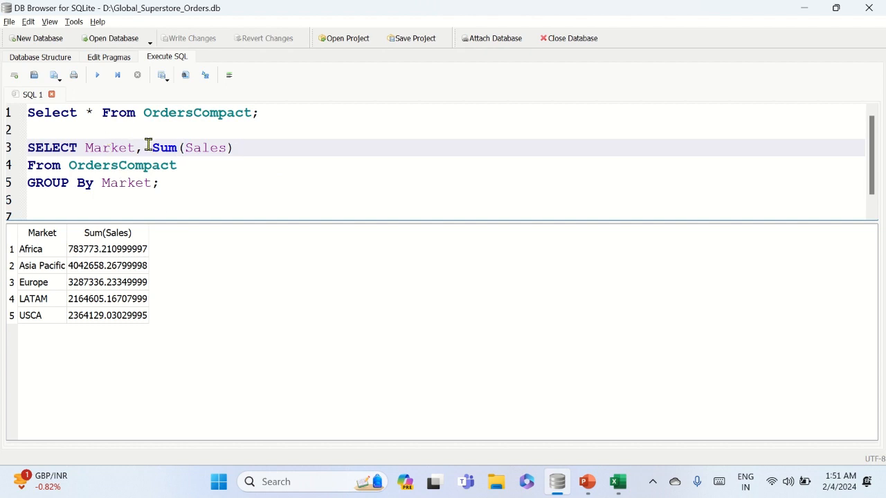
pyautogui.moveTo(150, 148); pyautogui.dragTo(234, 149)
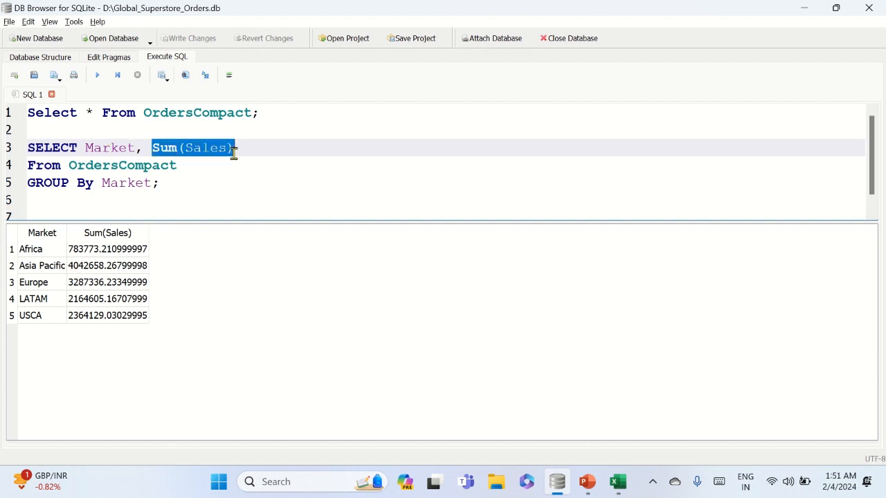
pyautogui.click(149, 146)
pyautogui.press('End')
pyautogui.write('as ')
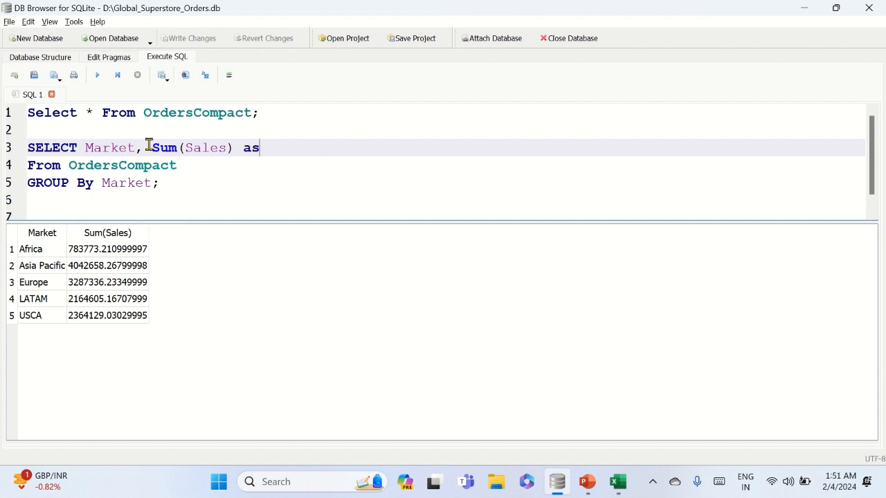
pyautogui.write('Total Sales')
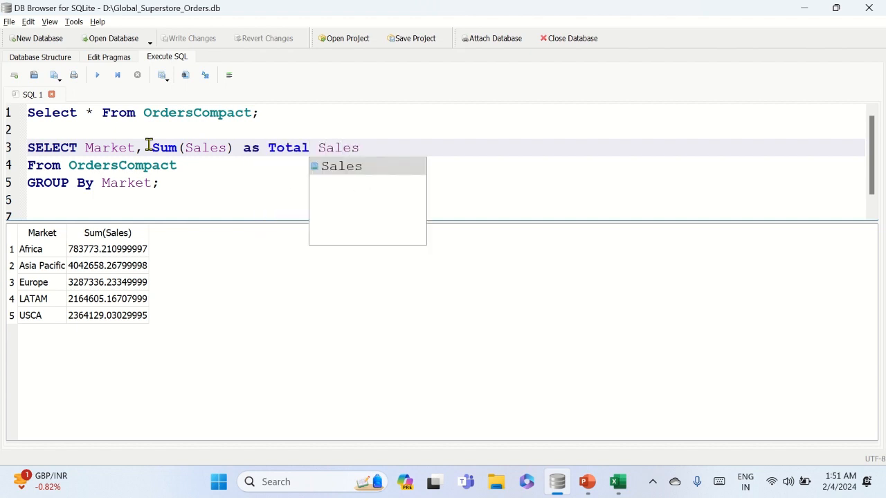
pyautogui.press('BackSpace')
pyautogui.press('BackSpace')
pyautogui.press('BackSpace')
pyautogui.press('BackSpace')
pyautogui.press('BackSpace')
pyautogui.press('BackSpace')
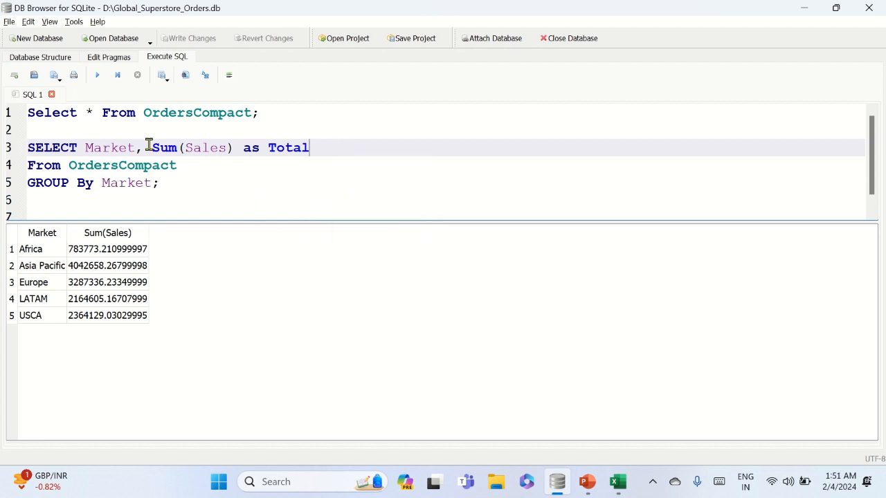
pyautogui.write('_Sales')
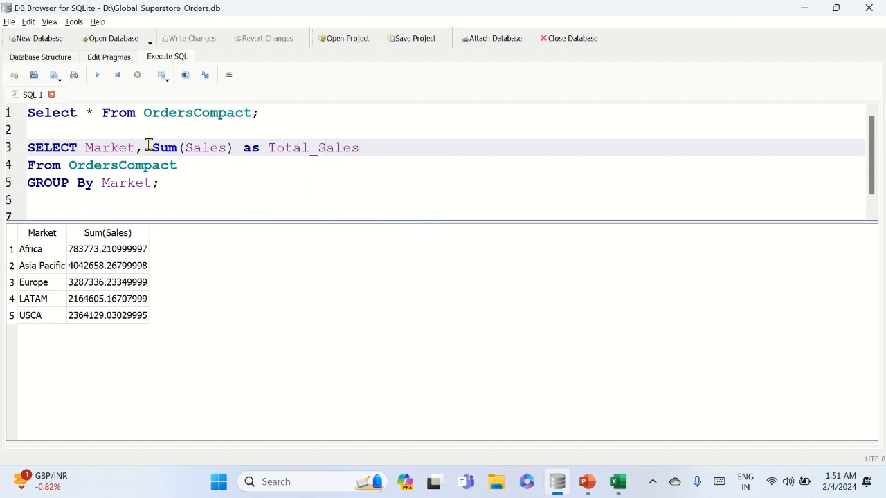
# Capitalize the alias keyword as AS and run only the grouped query on lines 3 to 5
pyautogui.press('Left')
pyautogui.press('Left')
pyautogui.hotkey('ctrl', 'Left')
pyautogui.press('Left')
pyautogui.press('BackSpace')
pyautogui.press('BackSpace')
pyautogui.write('AS')
pyautogui.press('Right')
pyautogui.press('Right')
pyautogui.press('Right')
pyautogui.press('Right')
pyautogui.press('Right')
pyautogui.moveTo(181, 184); pyautogui.dragTo(25, 148)
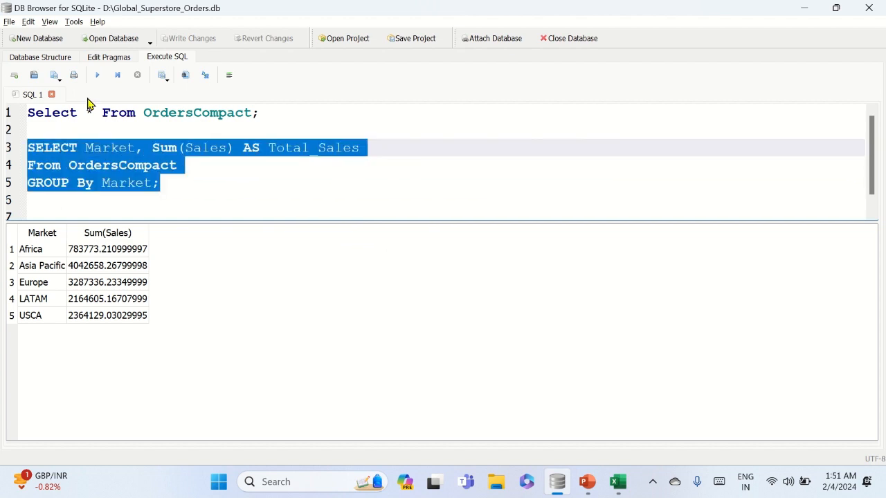
pyautogui.click(97, 75)
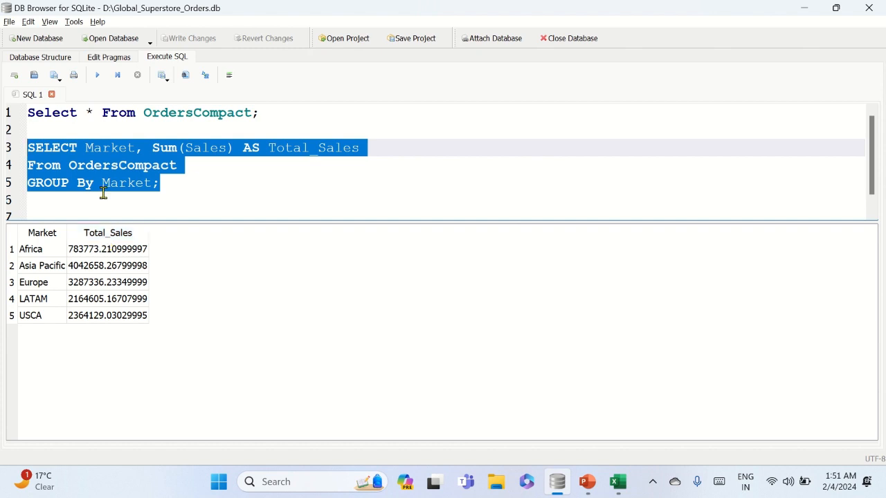
# Review line 3 of the grouped query, examining the Sum function on Sales and the AS Total_Sales alias
pyautogui.click(206, 194)
pyautogui.click(52, 168)
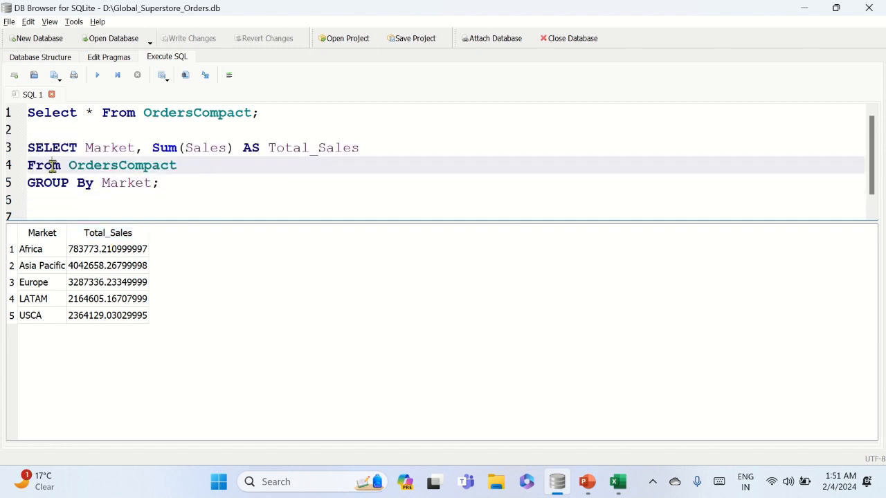
pyautogui.press('Up')
pyautogui.press('Up')
pyautogui.press('Down')
pyautogui.press('Right')
pyautogui.press('Right')
pyautogui.press('Right')
pyautogui.press('Right')
pyautogui.press('Right')
pyautogui.press('Right')
pyautogui.press('Right')
pyautogui.press('Right')
pyautogui.press('Right')
pyautogui.press('Right')
pyautogui.press('Right')
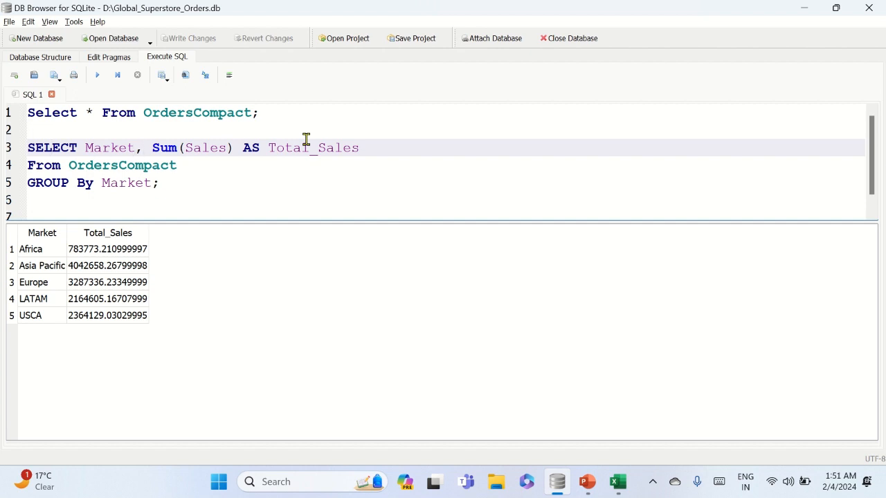
pyautogui.hotkey('shift', 'Right')
pyautogui.hotkey('shift', 'Right')
pyautogui.hotkey('shift', 'Right')
pyautogui.hotkey('shift', 'Right')
pyautogui.hotkey('shift', 'Right')
pyautogui.hotkey('shift', 'Right')
pyautogui.hotkey('shift', 'Right')
pyautogui.hotkey('shift', 'Right')
pyautogui.hotkey('shift', 'Right')
pyautogui.hotkey('shift', 'Right')
pyautogui.hotkey('shift', 'Right')
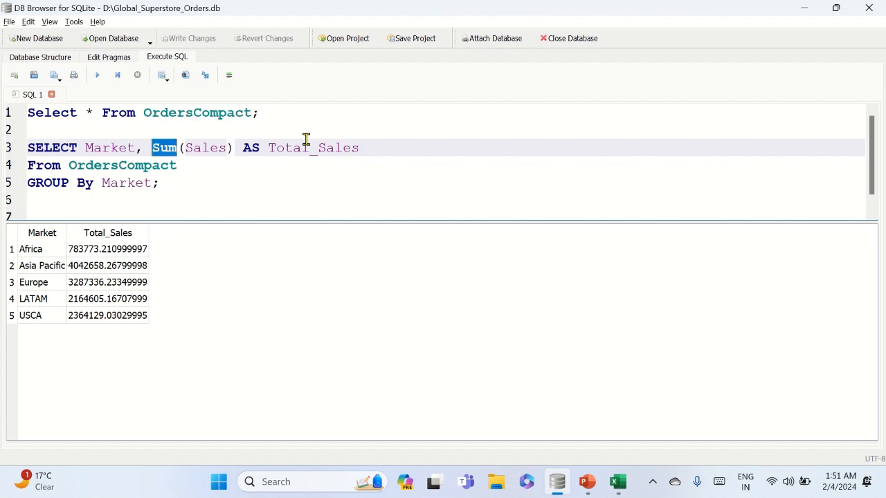
pyautogui.press('Right')
pyautogui.press('Right')
pyautogui.press('Right')
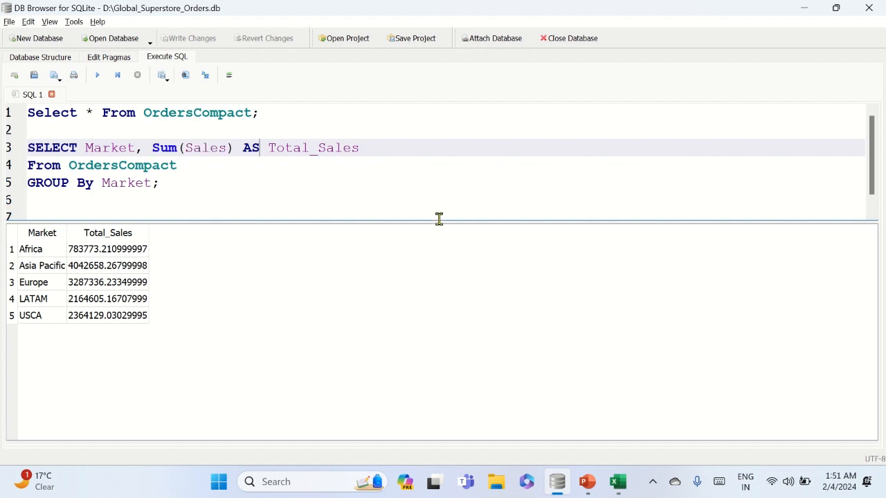
pyautogui.press('Left')
pyautogui.press('Left')
pyautogui.hotkey('ctrl', 'shift', 'Right')
pyautogui.hotkey('ctrl', 'shift', 'Right')
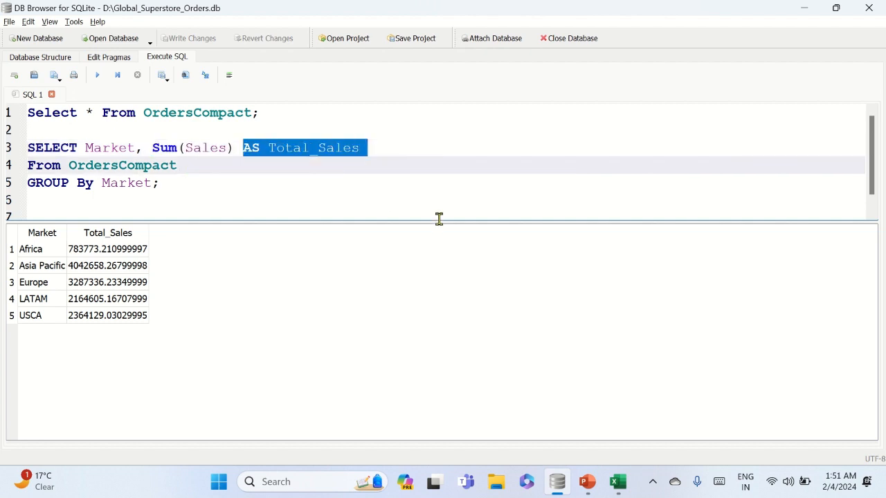
# Review the From OrdersCompact clause on line 4 and the GROUP By Market clause on line 5
pyautogui.press('Down')
pyautogui.press('Up')
pyautogui.hotkey('ctrl', 'shift', 'Right')
pyautogui.hotkey('ctrl', 'shift', 'Right')
pyautogui.hotkey('ctrl', 'shift', 'Right')
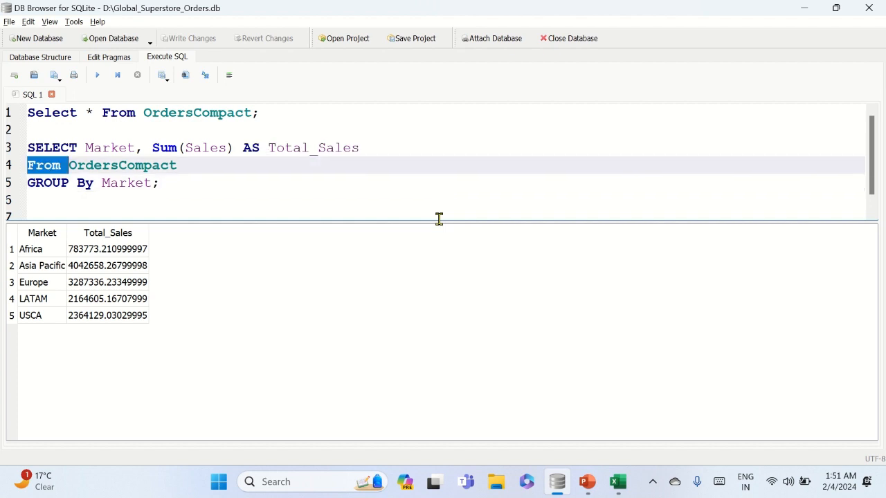
pyautogui.hotkey('shift', 'Left')
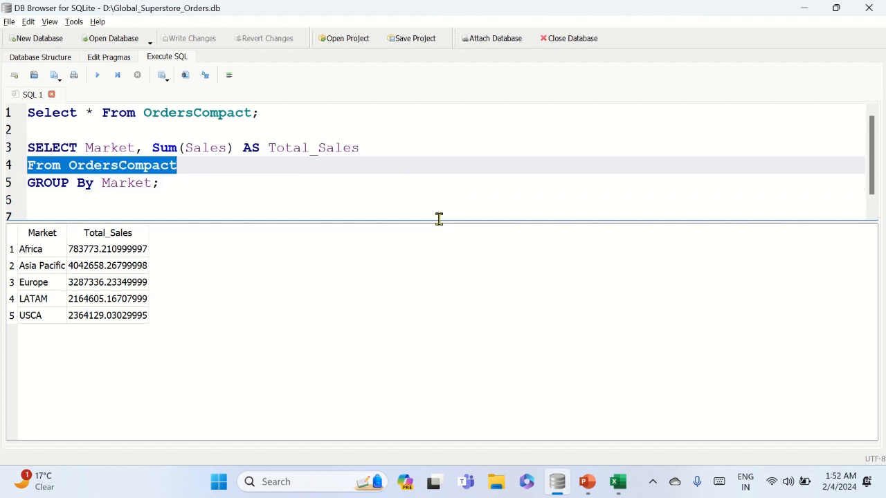
pyautogui.press('Down')
pyautogui.hotkey('ctrl', 'Left')
pyautogui.hotkey('ctrl', 'Left')
pyautogui.hotkey('ctrl', 'Left')
pyautogui.hotkey('ctrl', 'Left')
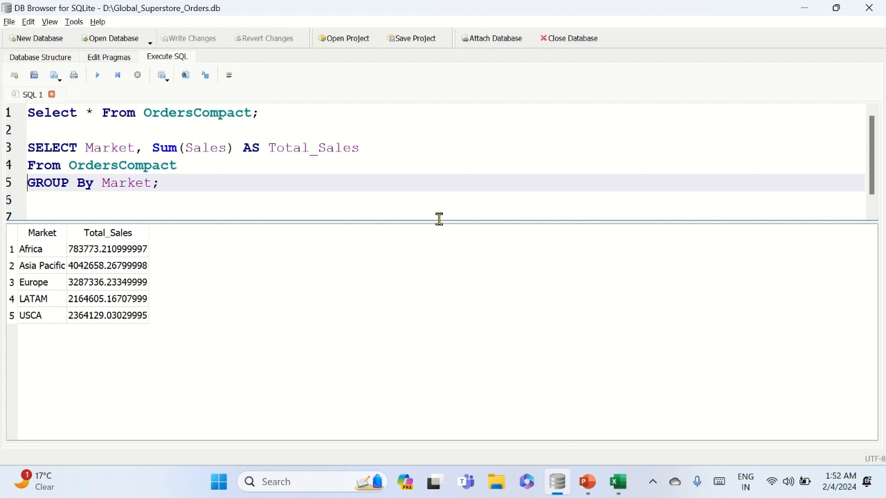
pyautogui.press('Right')
pyautogui.press('Right')
pyautogui.press('Right')
pyautogui.press('Right')
pyautogui.press('Right')
pyautogui.press('Right')
pyautogui.press('Right')
pyautogui.press('Right')
pyautogui.press('Right')
pyautogui.moveTo(339, 3)
pyautogui.click(402, 25)
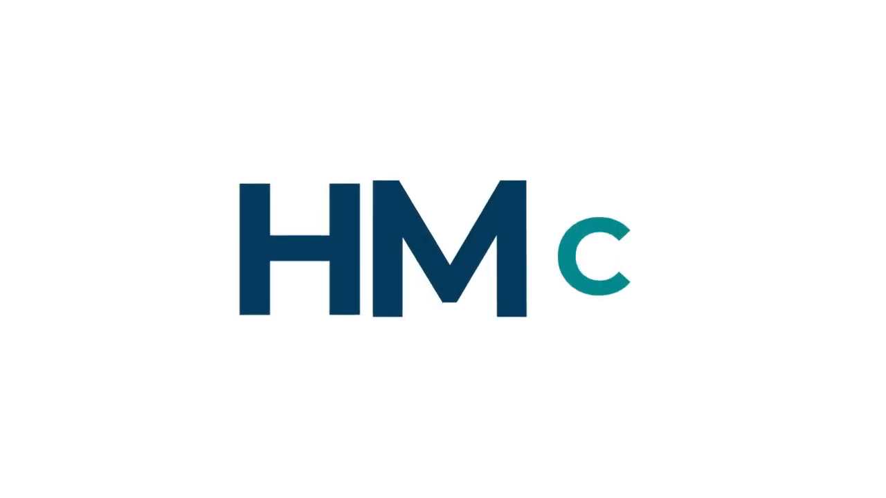